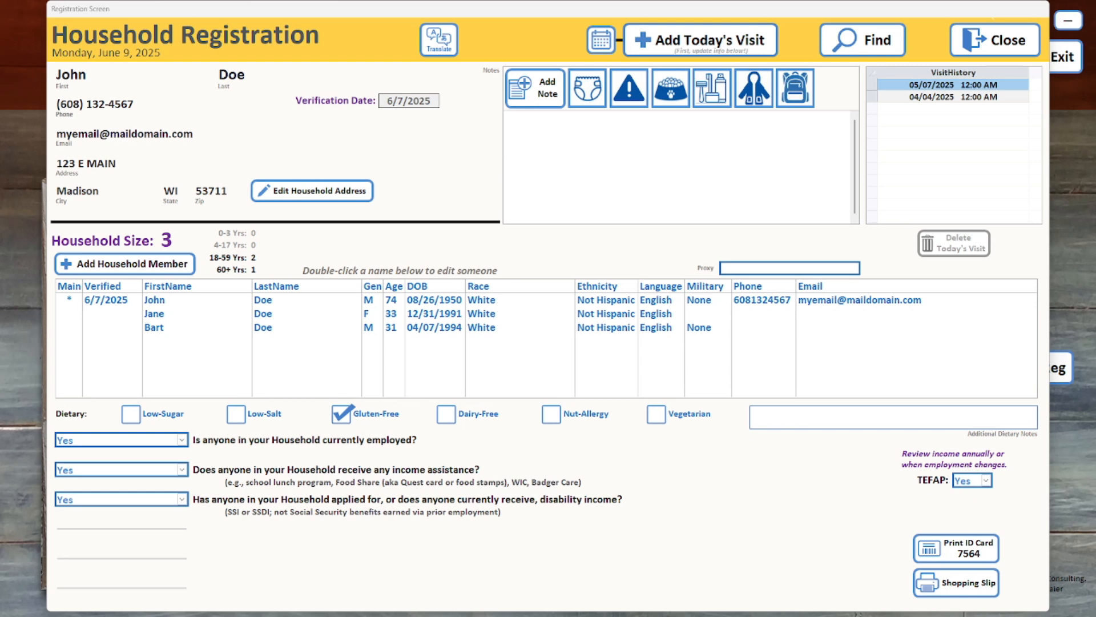
# - Write "Enter household notes here" in the household notes and clear the text again
pyautogui.click(547, 123)
pyautogui.write('Enter household notes here')
pyautogui.moveTo(647, 119); pyautogui.dragTo(481, 113)
pyautogui.press('Delete')
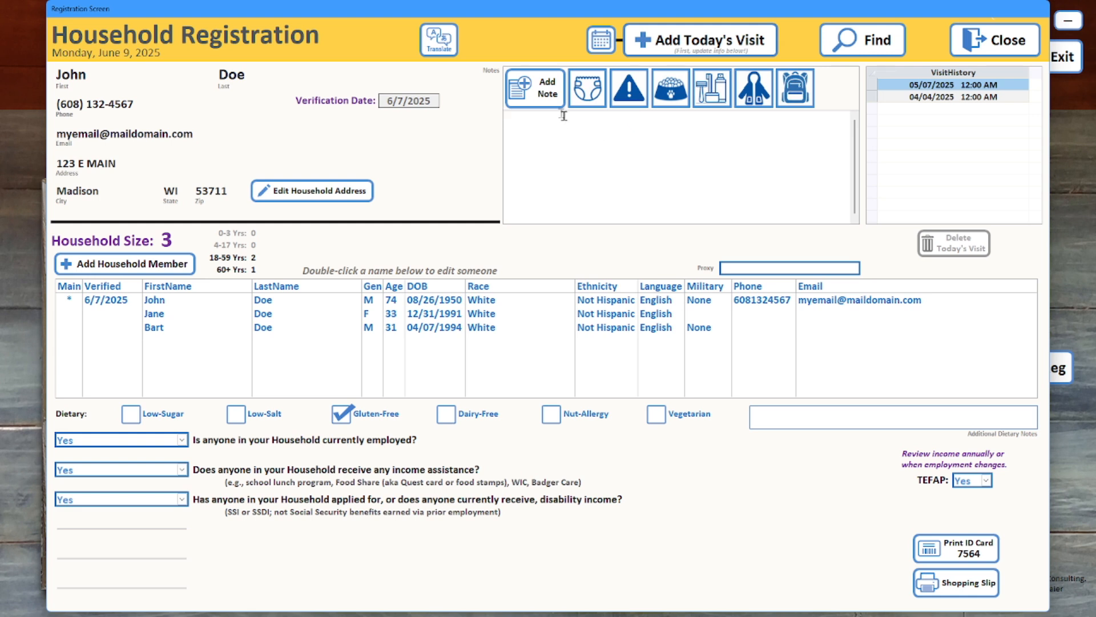
# - Insert the quick note "ALERT: Frequency Visit Warning Issued" into the household notes and delete it again
pyautogui.click(547, 84)
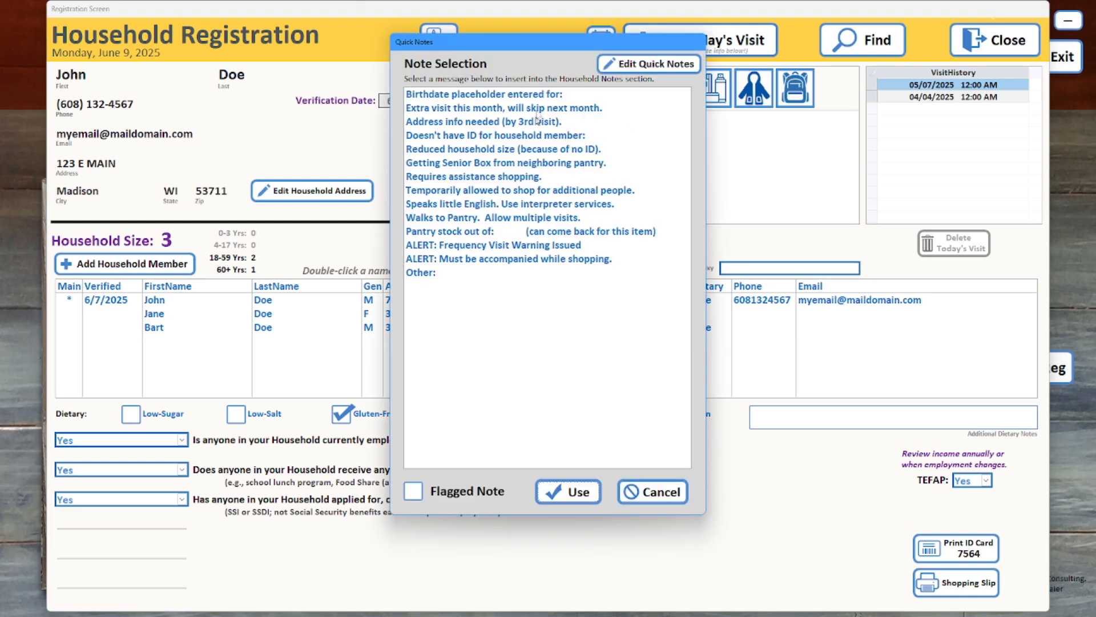
pyautogui.doubleClick(516, 248)
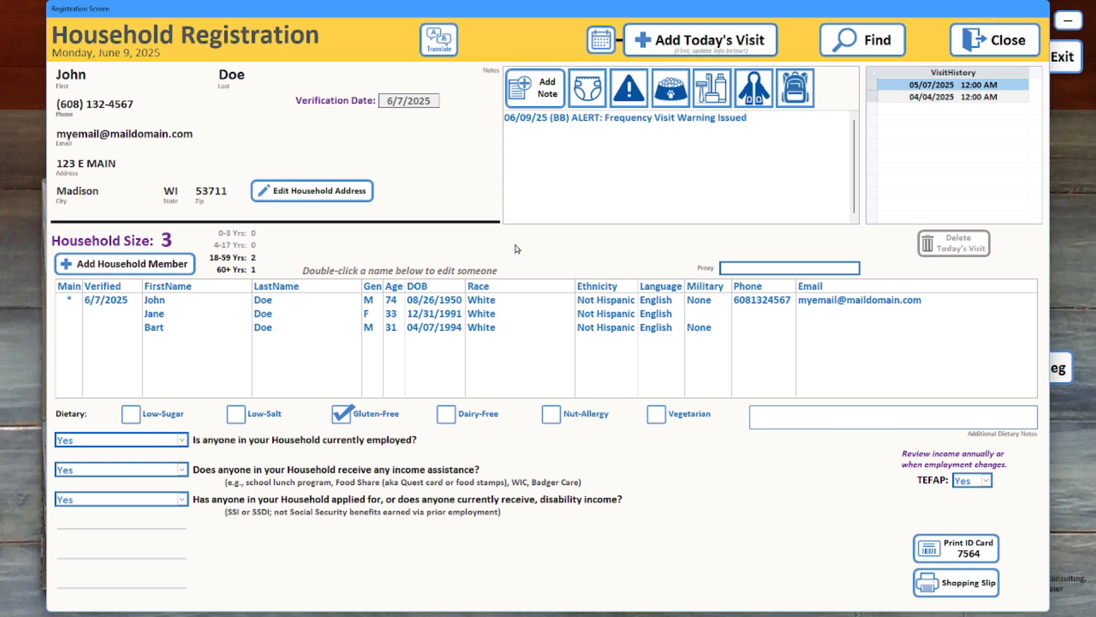
pyautogui.moveTo(761, 119); pyautogui.dragTo(494, 112)
pyautogui.press('BackSpace')
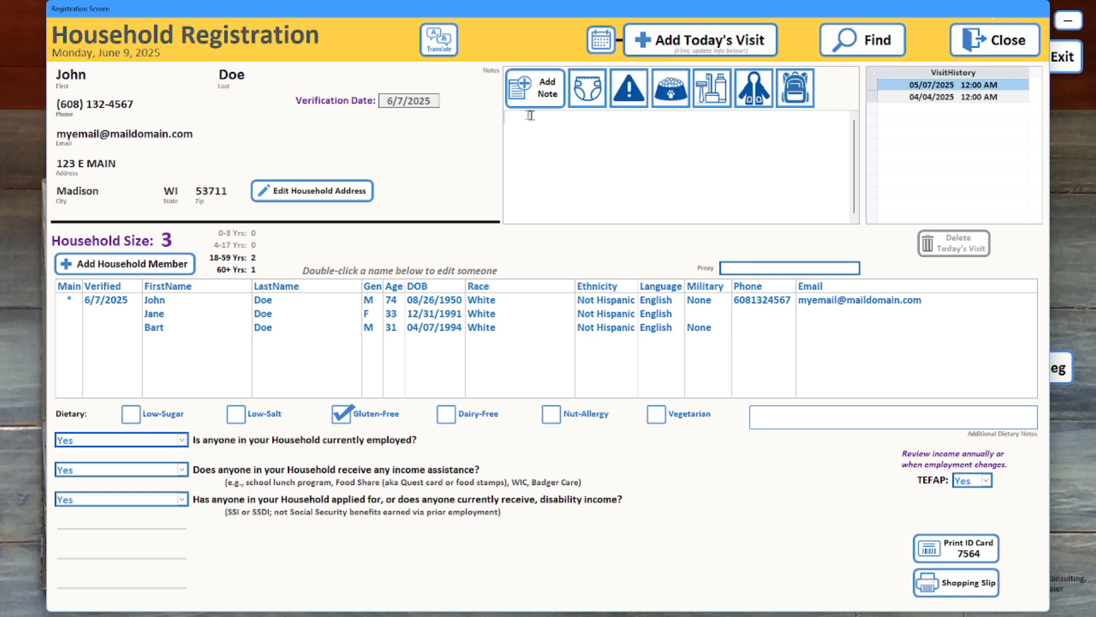
# - Add smart notes for diapers, visit frequency warning, pet food, personal care items, coat and summer backpack, and close the household without adding a visit
pyautogui.click(596, 98)
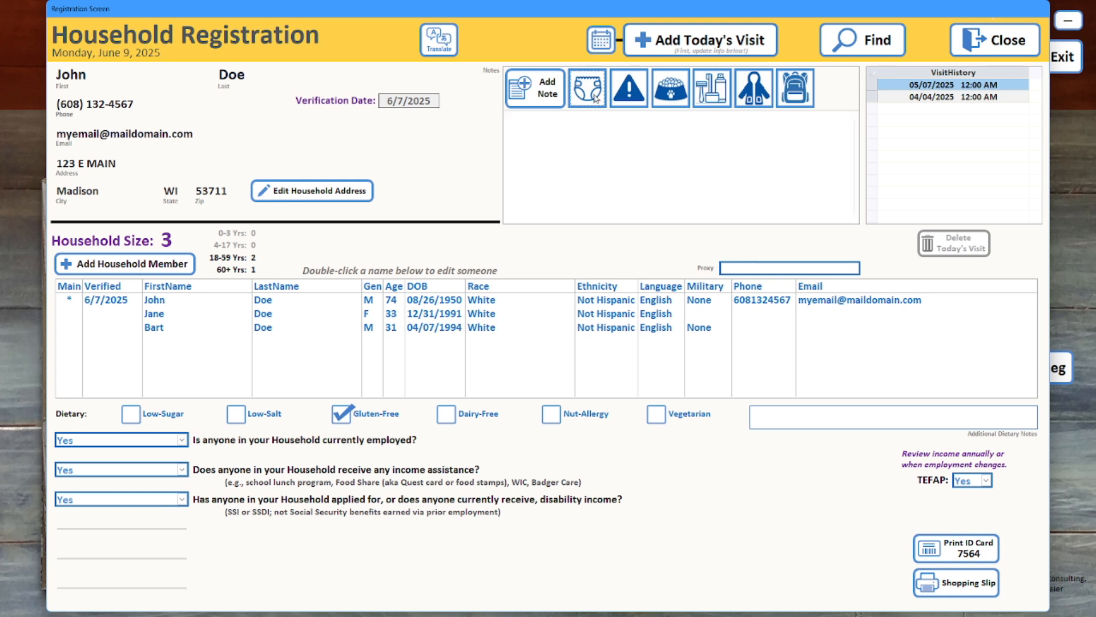
pyautogui.click(638, 104)
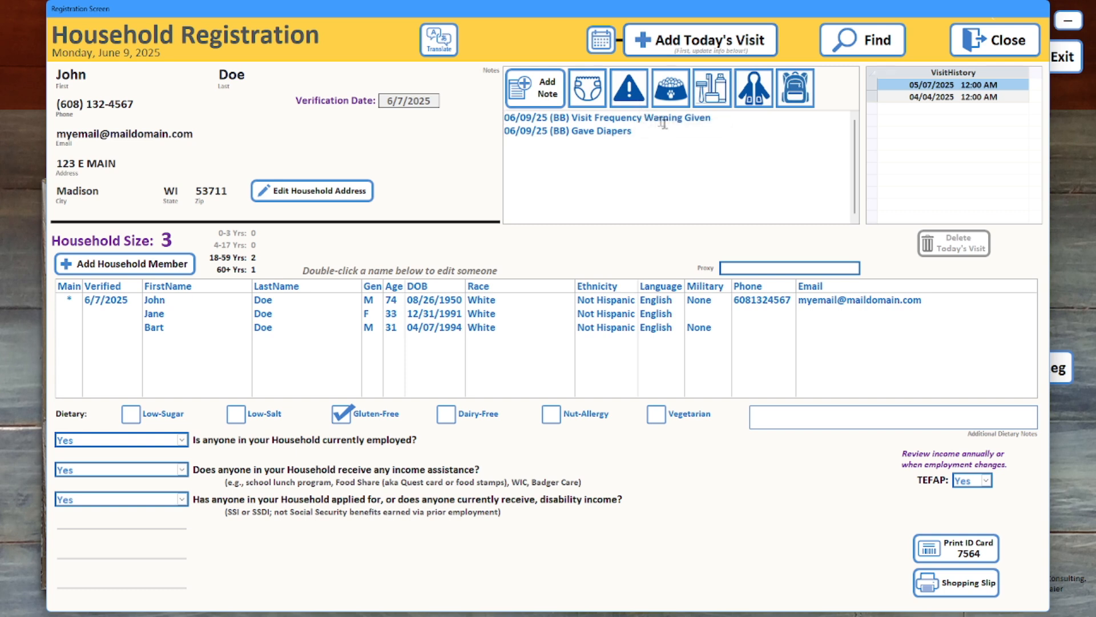
pyautogui.click(686, 107)
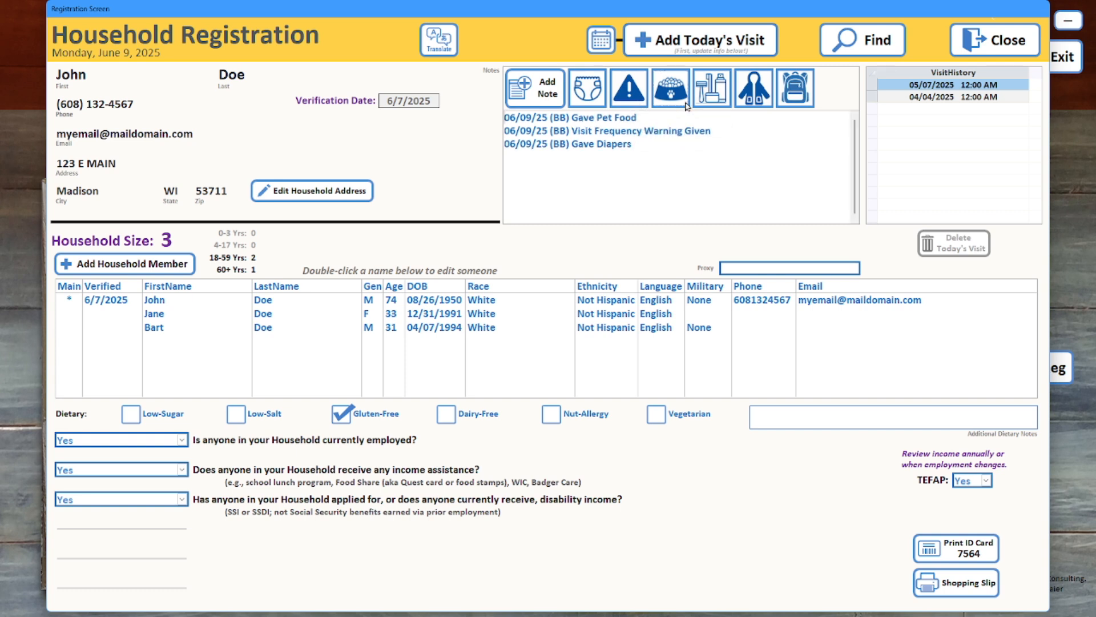
pyautogui.click(720, 103)
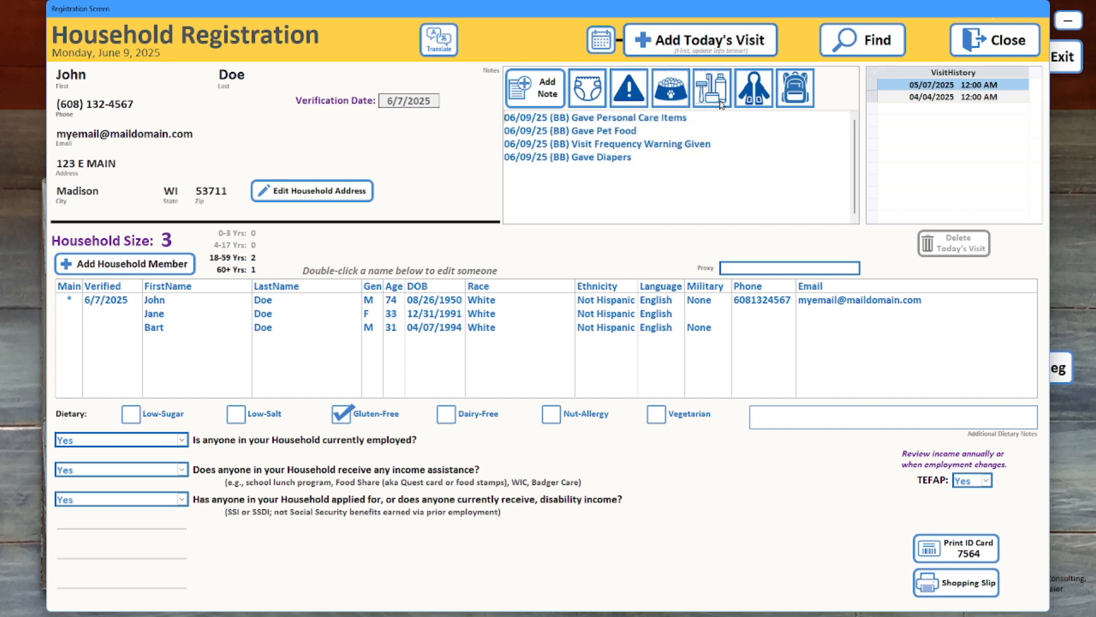
pyautogui.click(765, 102)
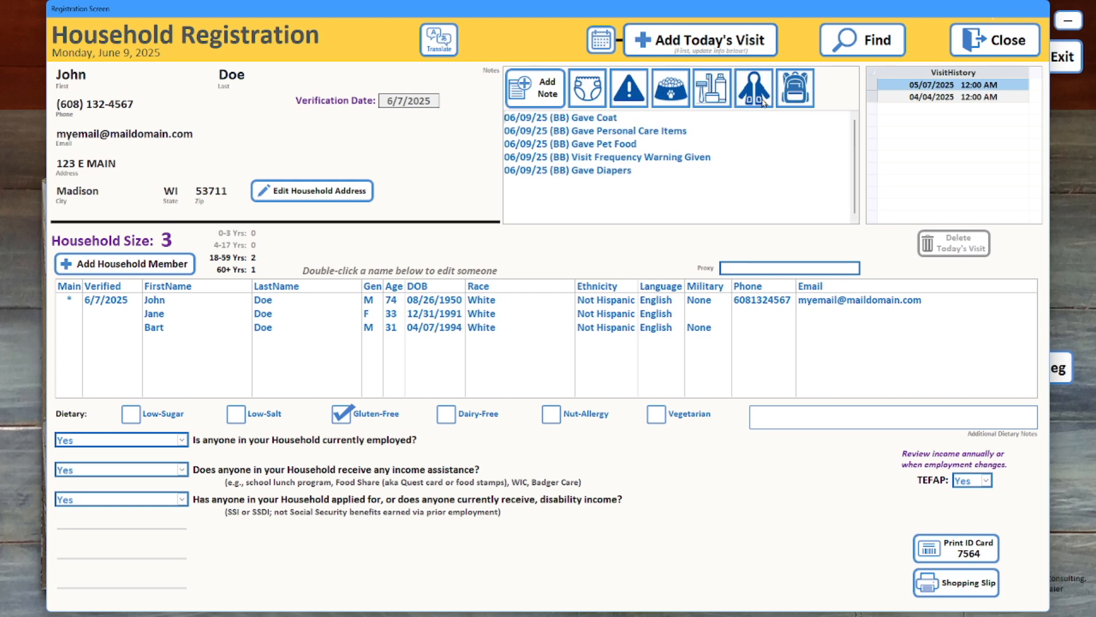
pyautogui.click(803, 101)
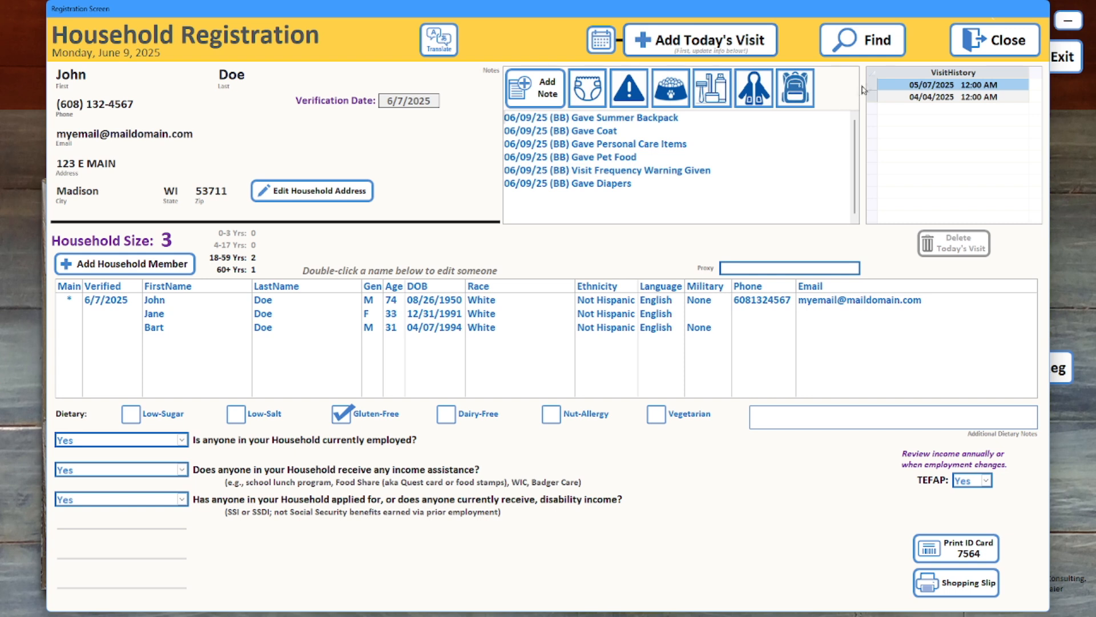
pyautogui.click(965, 53)
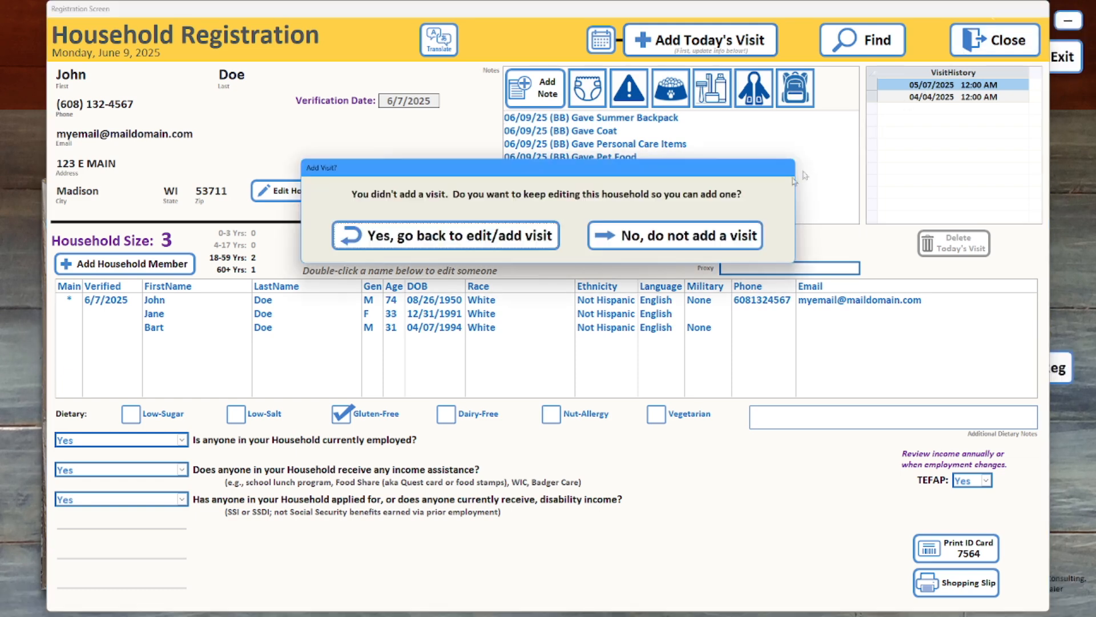
pyautogui.click(699, 236)
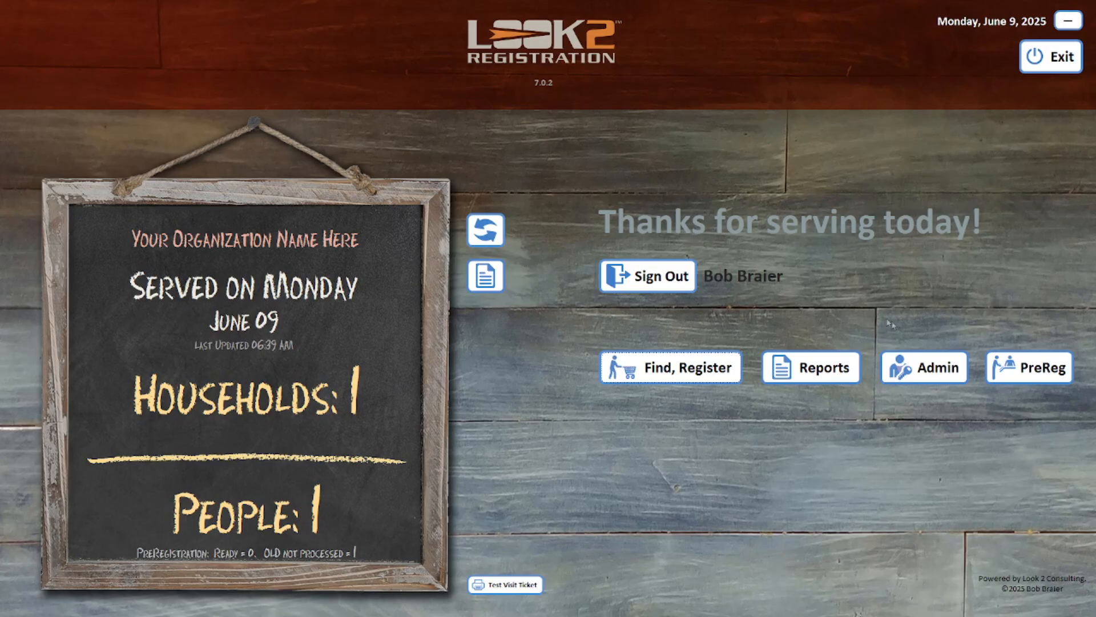
# - In the configuration settings, set Birthday Icon Max Age to 120 and Birthday Window +/- Days to 7
pyautogui.click(924, 367)
pyautogui.click(531, 484)
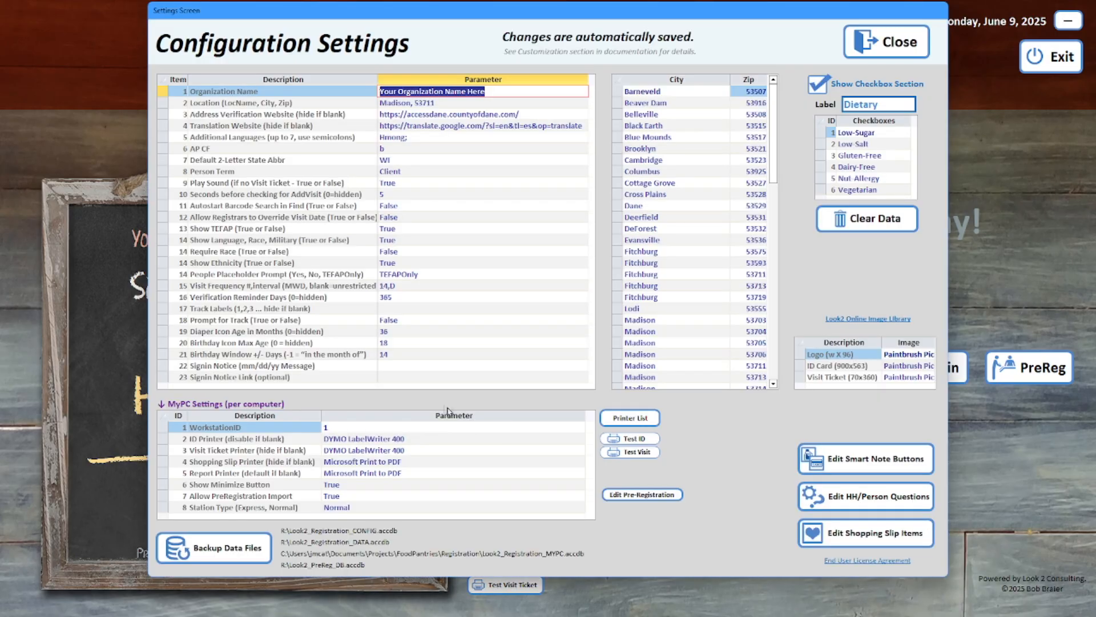
pyautogui.click(374, 342)
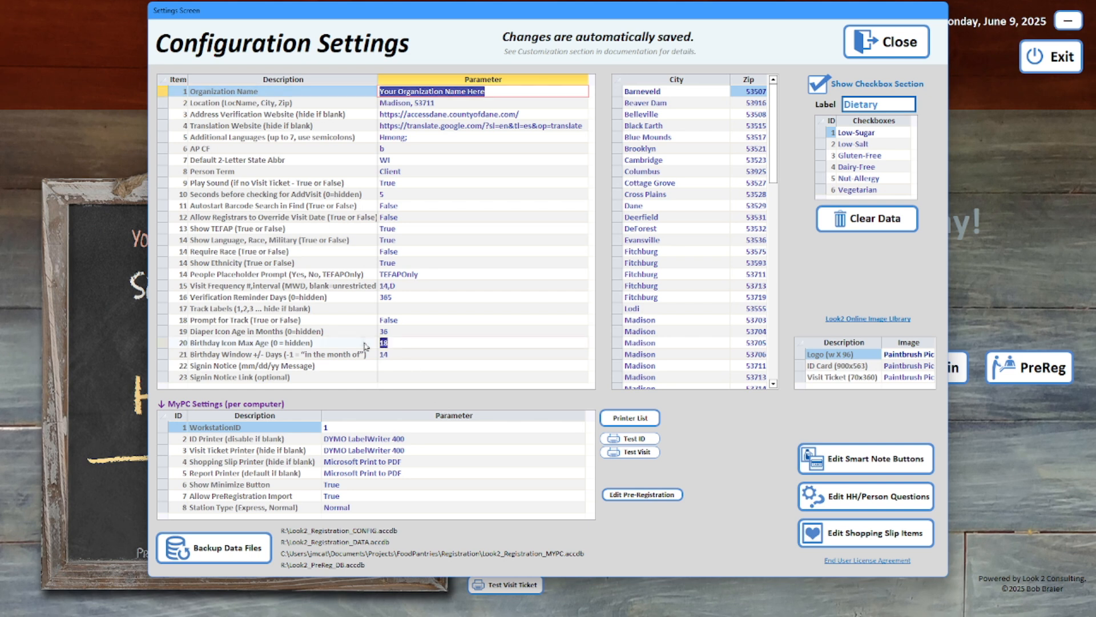
pyautogui.write('120')
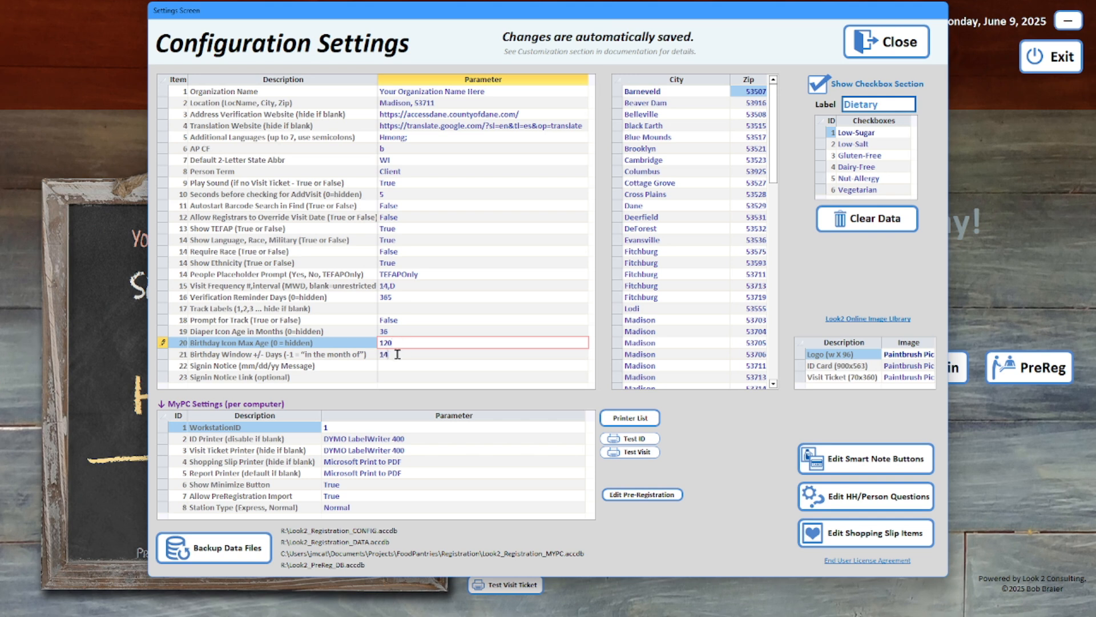
pyautogui.doubleClick(395, 354)
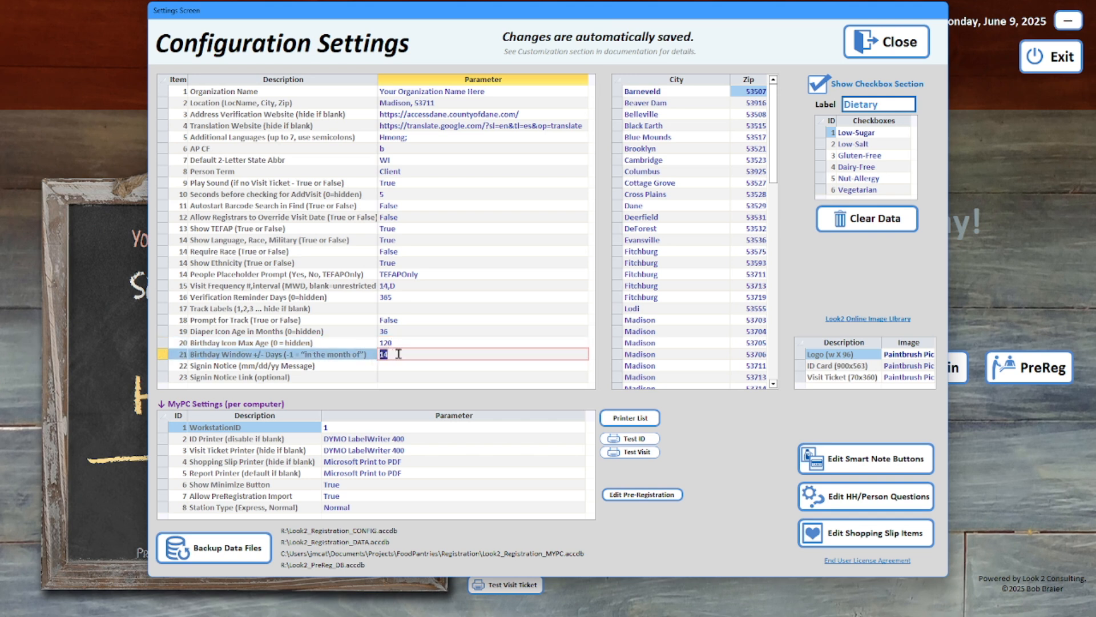
pyautogui.write('7')
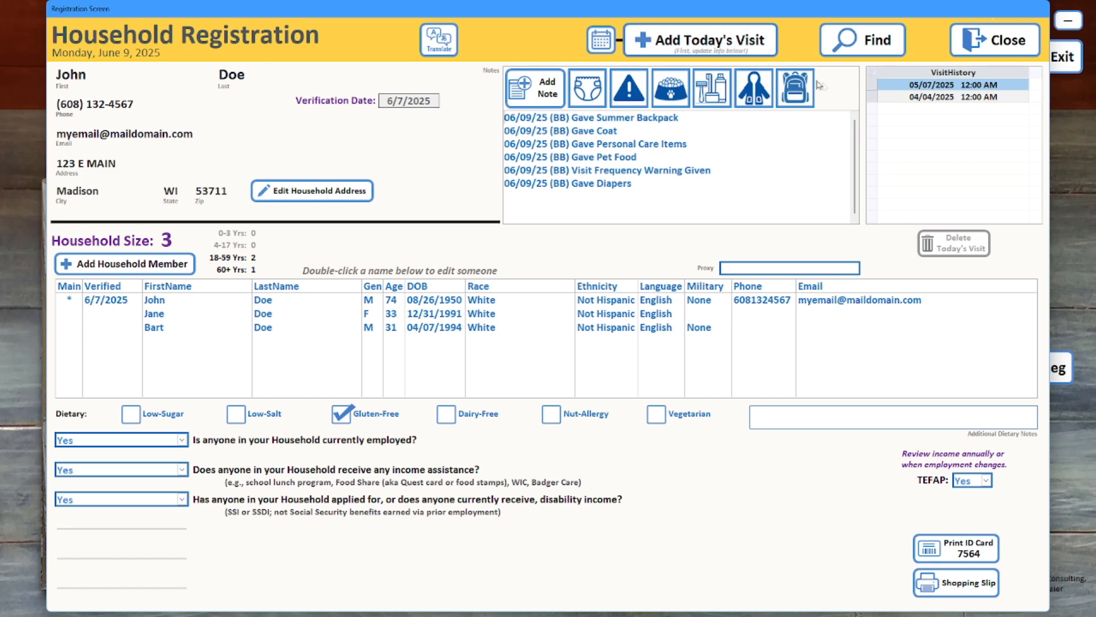
# - Change the third household member's birth month to the current month and save the person's record
pyautogui.click(415, 328)
pyautogui.doubleClick(415, 330)
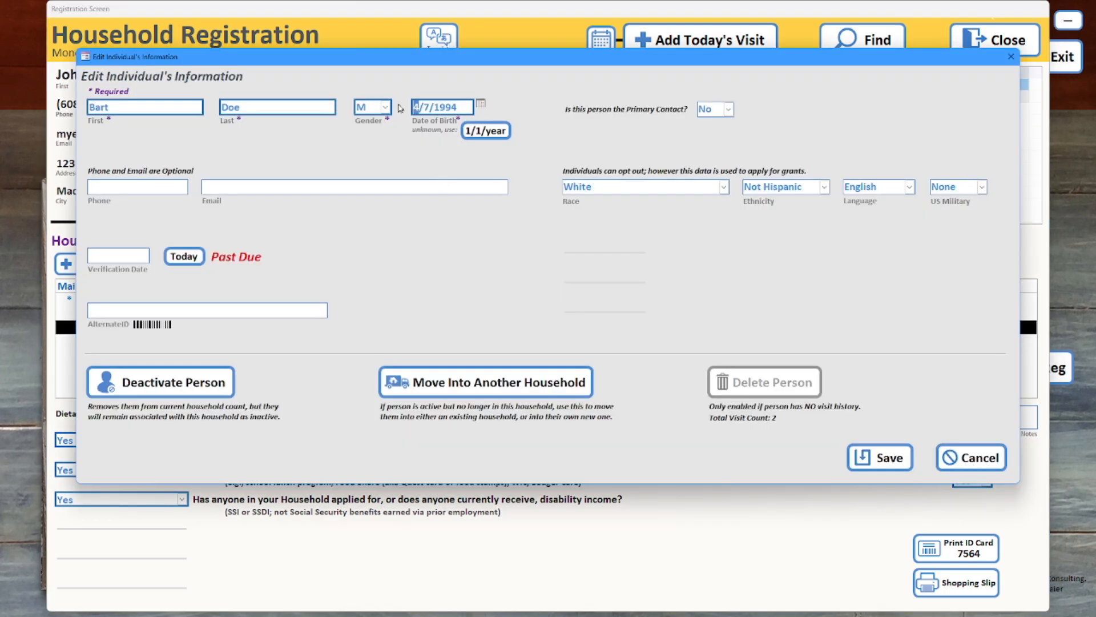
pyautogui.click(886, 455)
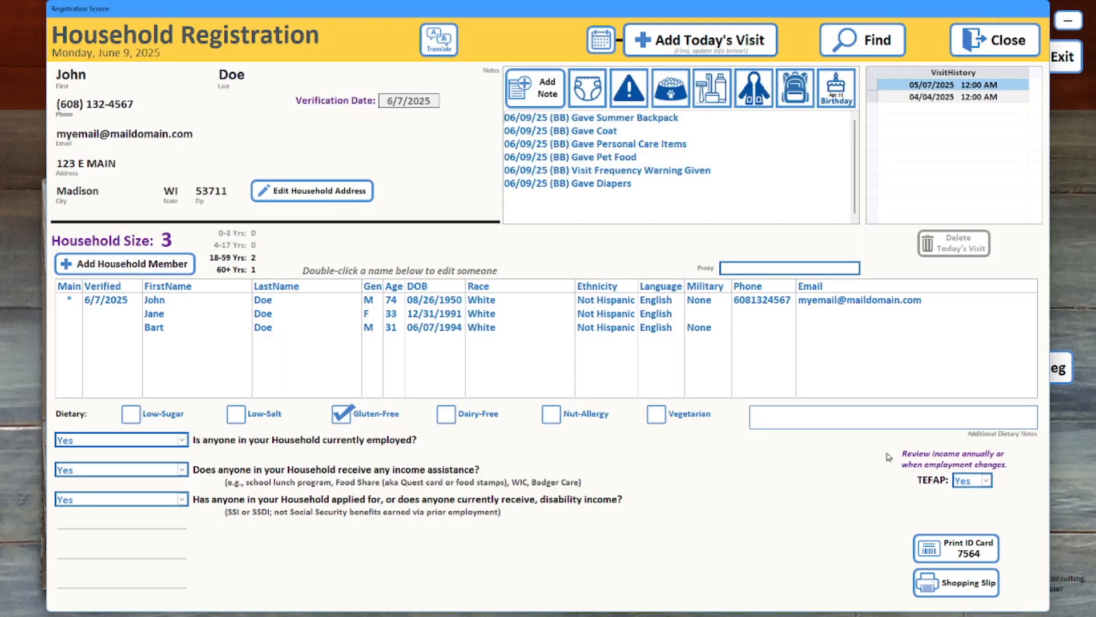
# - Add the birthday gift note to the household and close the registration without adding a visit
pyautogui.click(839, 91)
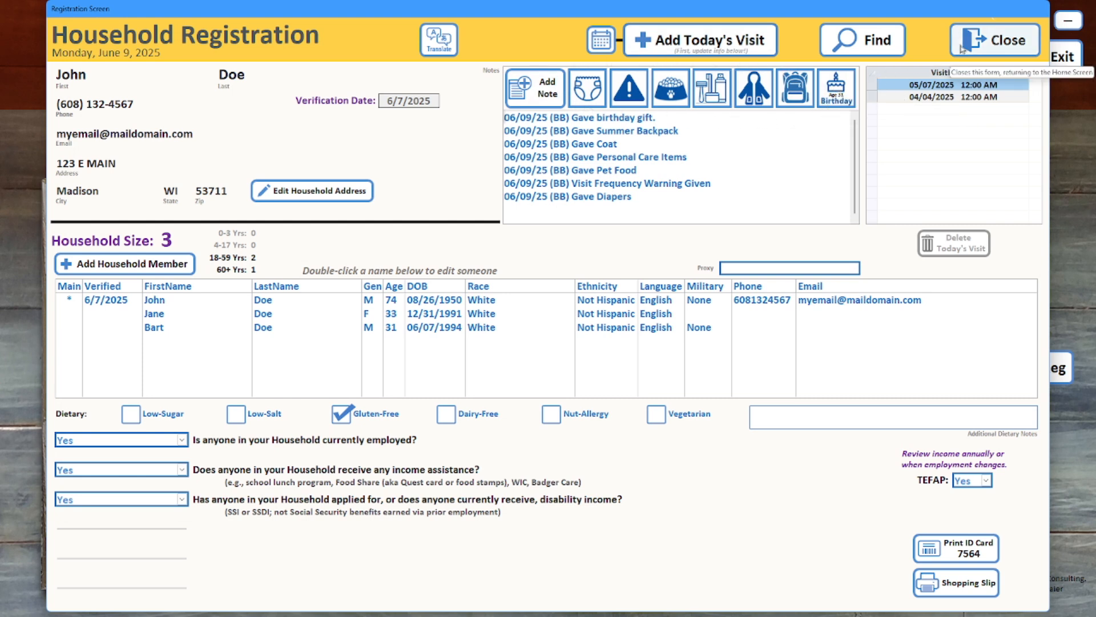
pyautogui.click(996, 40)
pyautogui.click(674, 234)
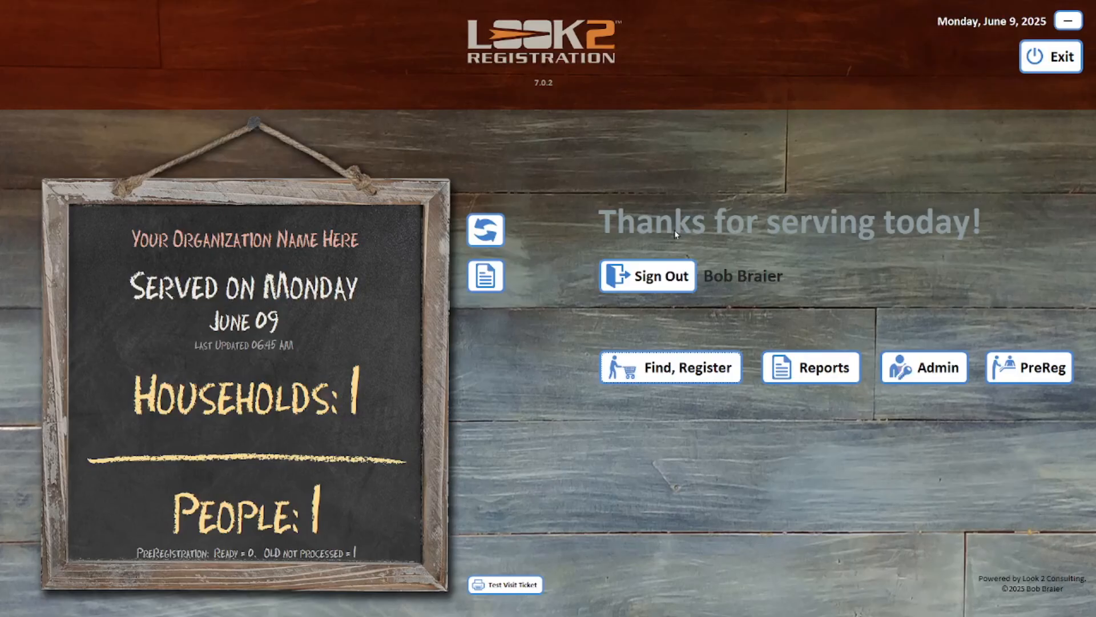
# - In the Smart Note Button Editor, change the first button's note to "Gave Pie"
pyautogui.click(922, 365)
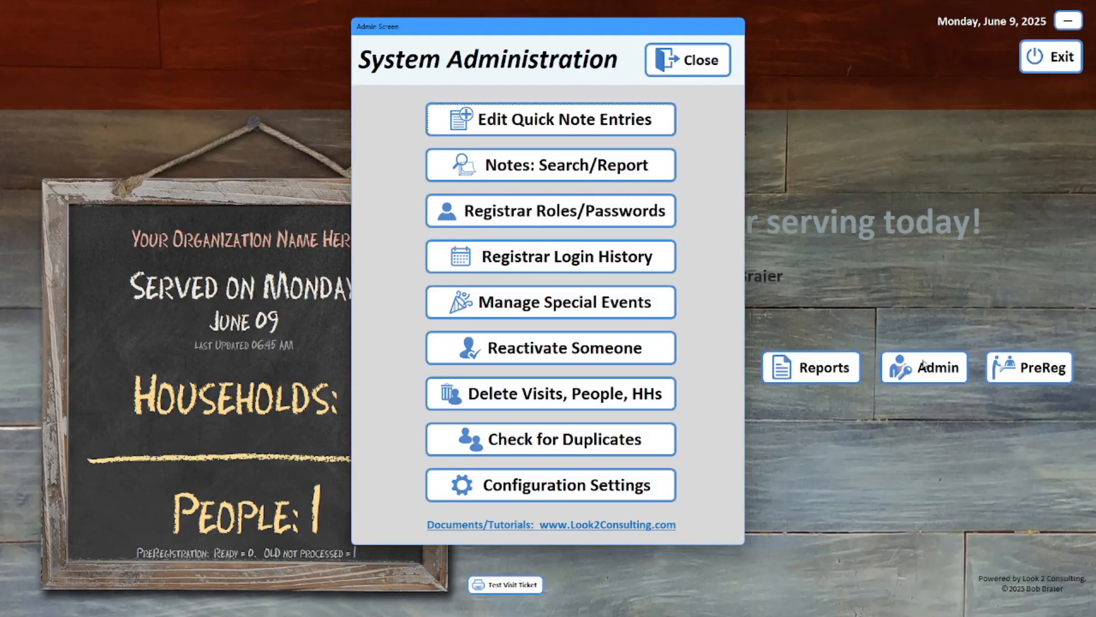
pyautogui.click(557, 478)
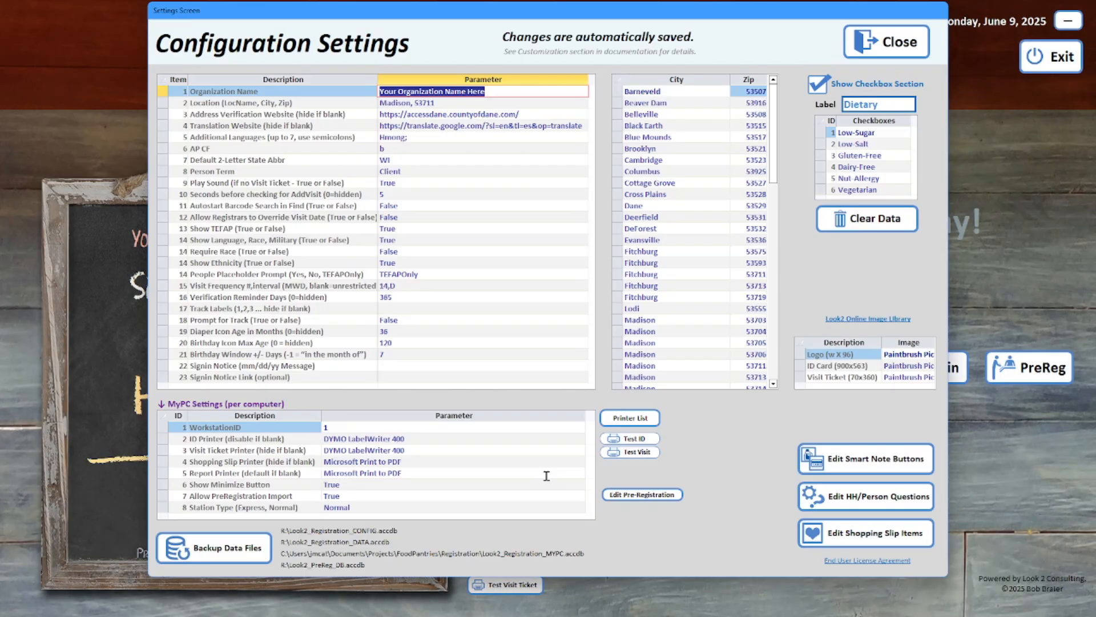
pyautogui.click(879, 451)
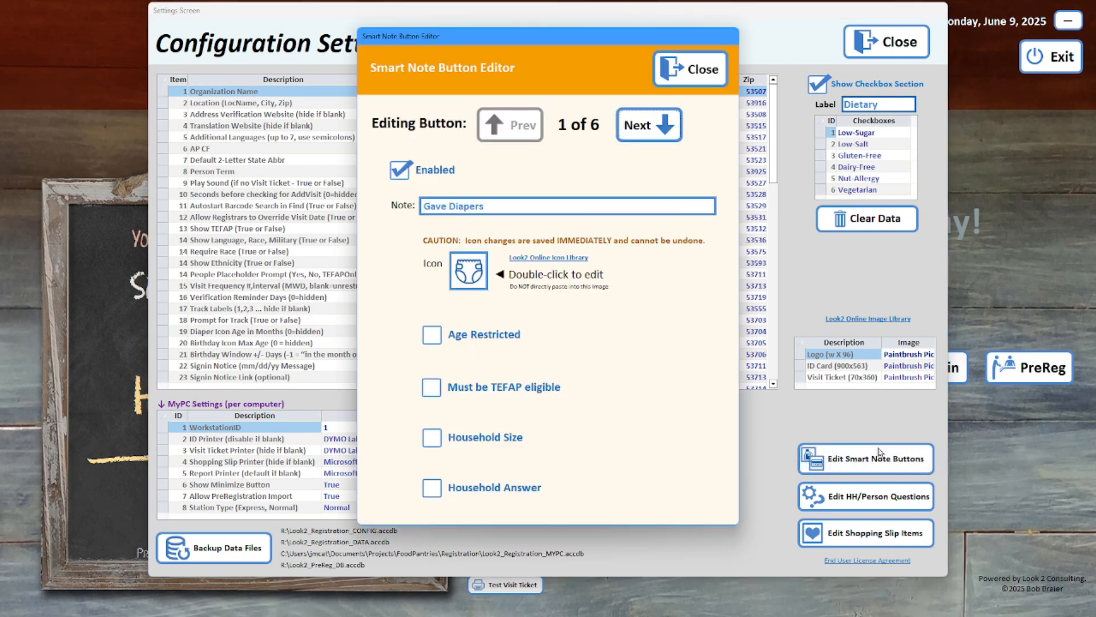
pyautogui.click(628, 134)
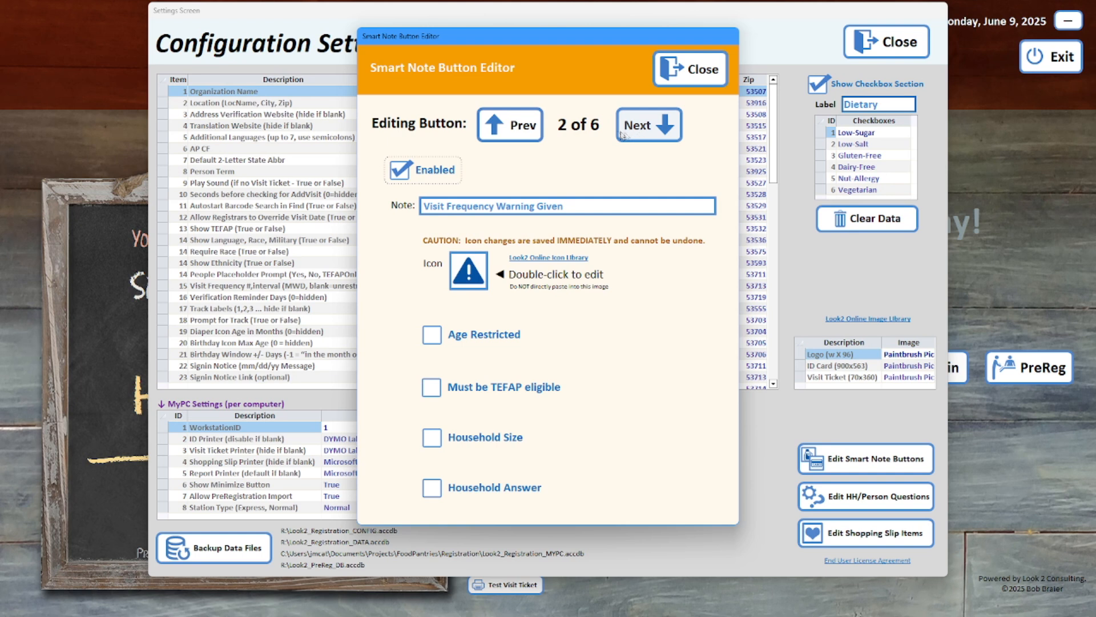
pyautogui.click(507, 125)
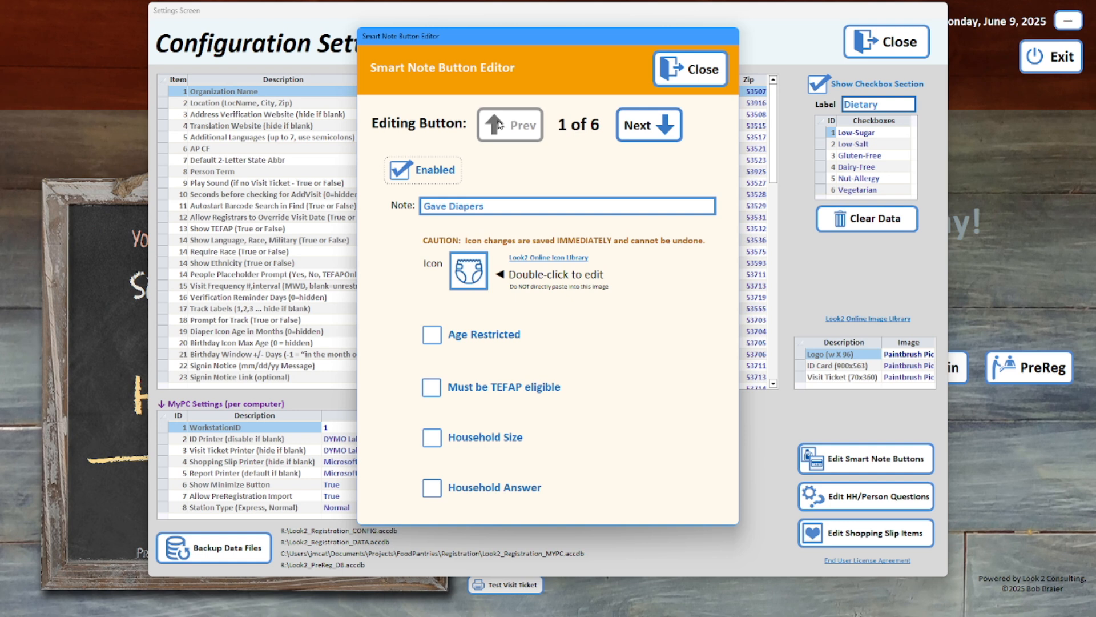
pyautogui.moveTo(489, 206); pyautogui.dragTo(450, 205)
pyautogui.write('Di')
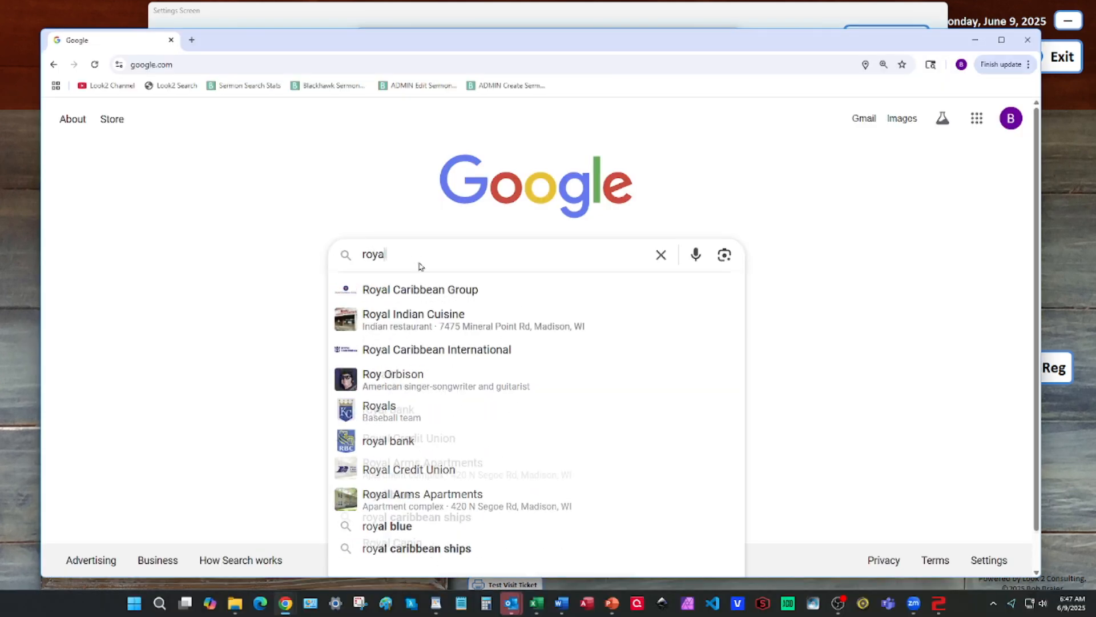
# - Search Google for "royalty free pie icon", copy the black outline Flaticon pie image, and close the browser
pyautogui.write('ty free ')
pyautogui.write('pie icon')
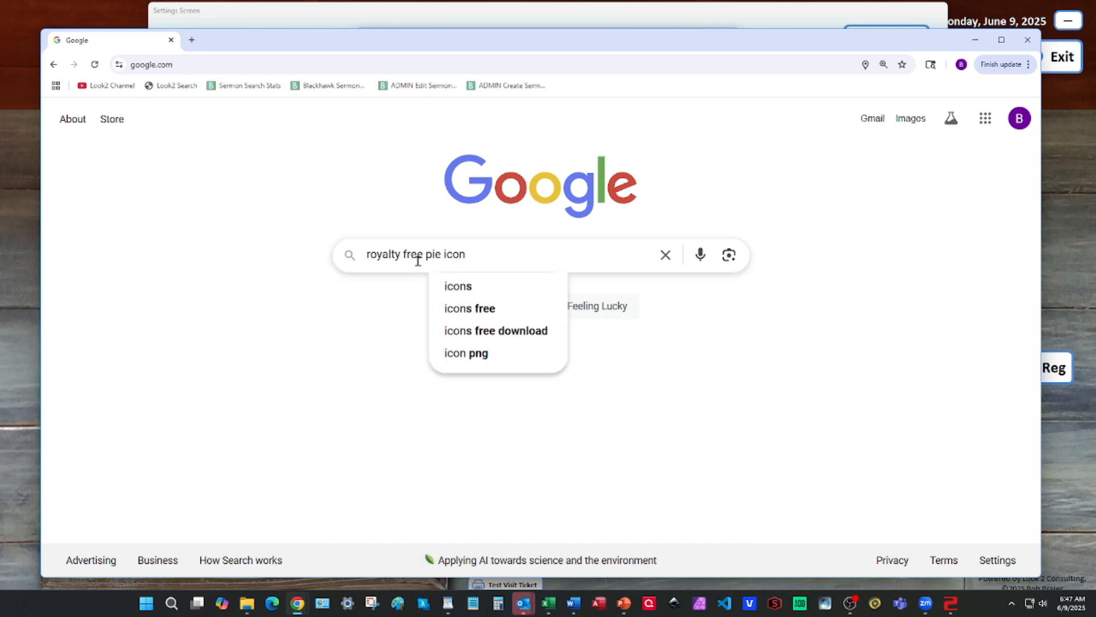
pyautogui.press('Return')
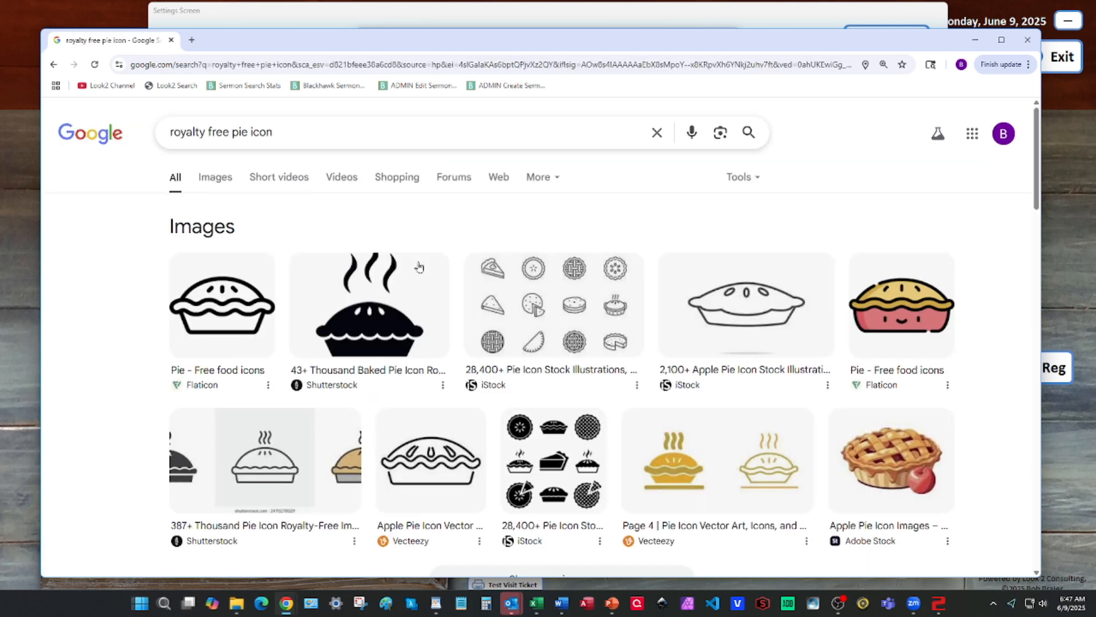
pyautogui.rightClick(243, 292)
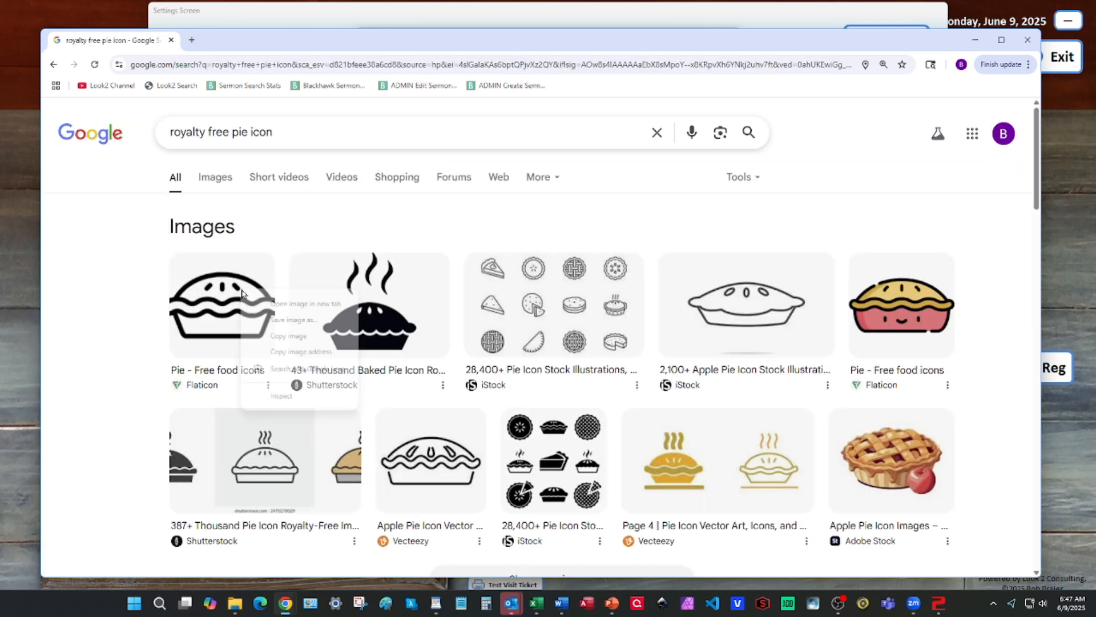
pyautogui.click(279, 336)
pyautogui.click(1028, 39)
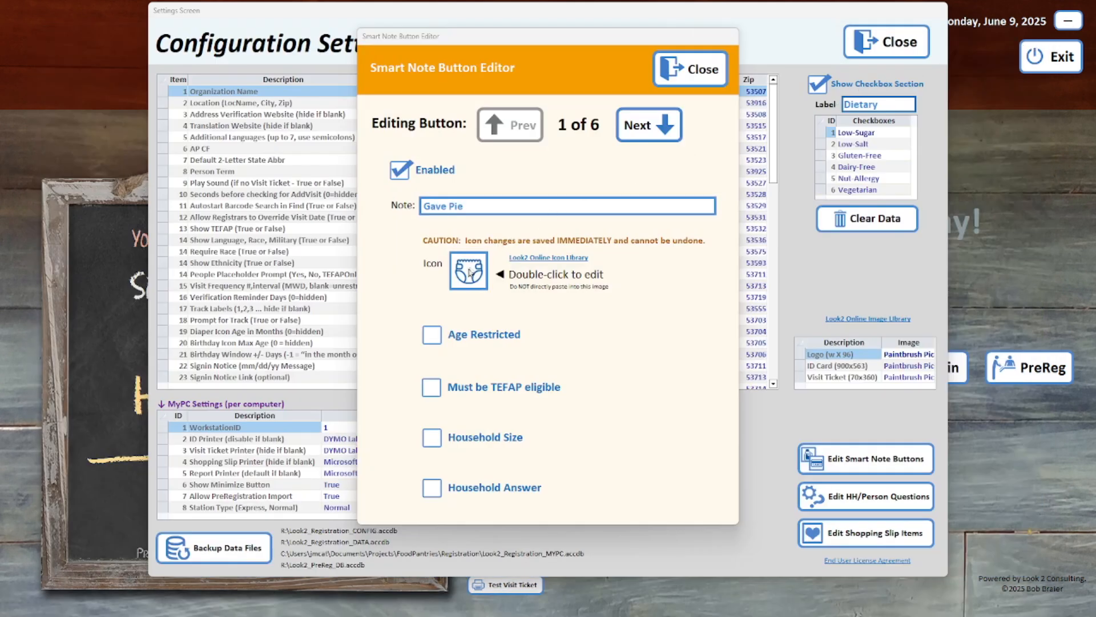
# - Open the first smart note button's icon in Paint and paste the copied pie image over it
pyautogui.click(468, 274)
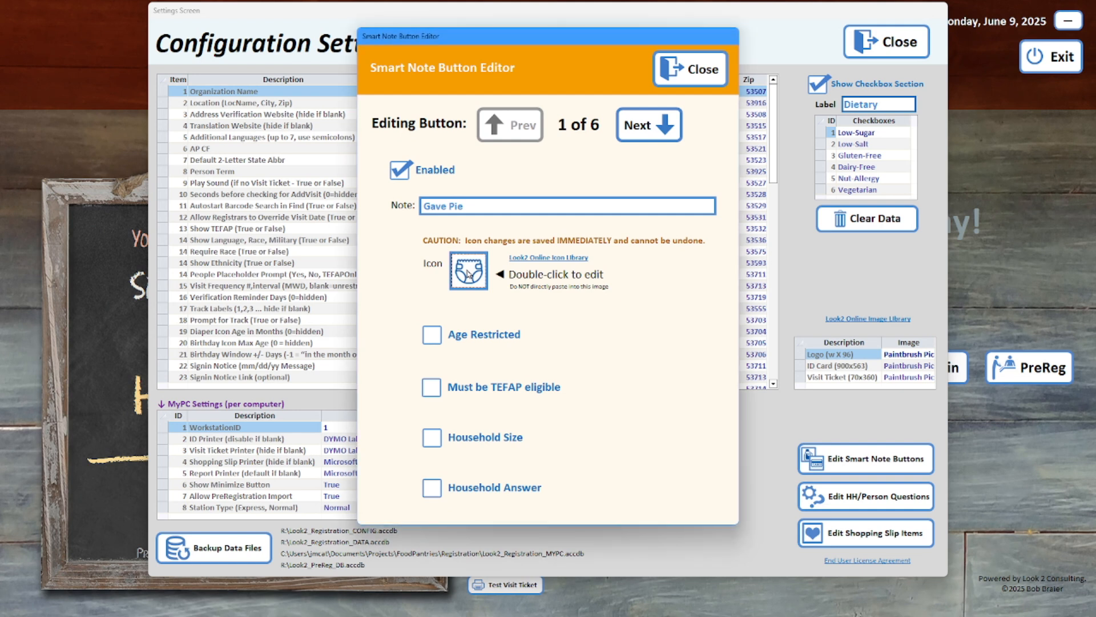
pyautogui.doubleClick(468, 274)
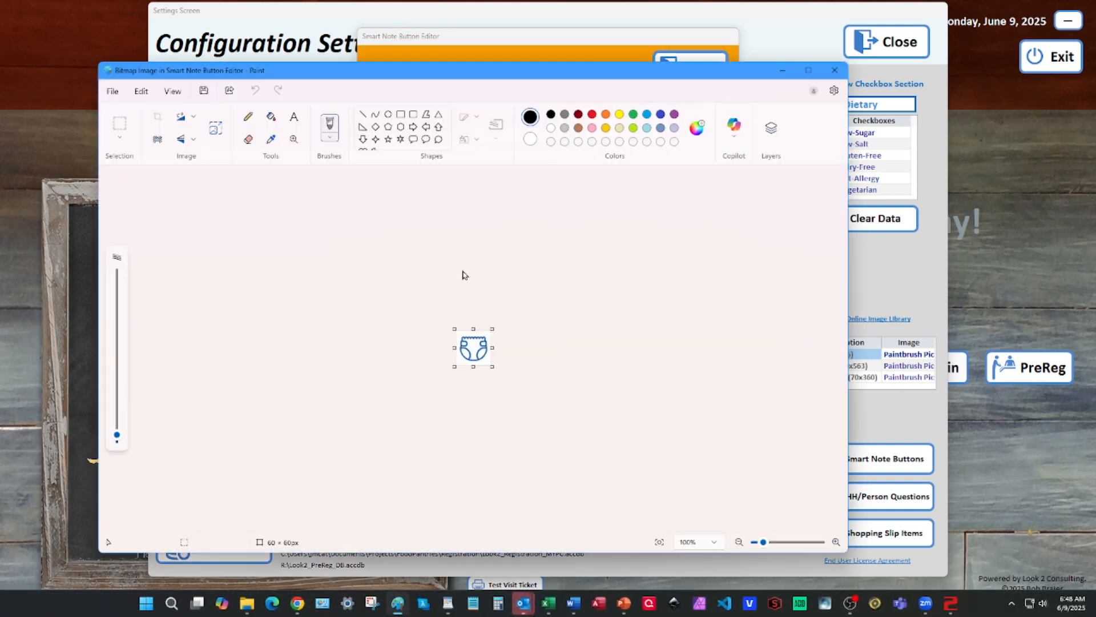
pyautogui.hotkey('ctrl', 'v')
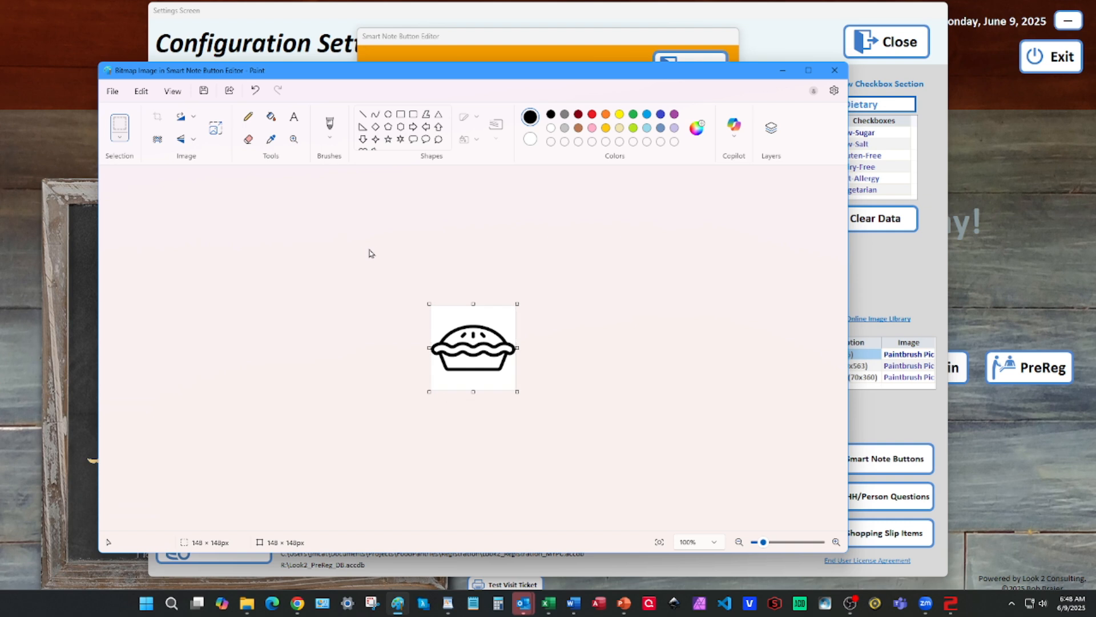
# - Resize the pasted pie image to 60 × 60 pixels in Paint and close Paint to update the button icon
pyautogui.click(214, 131)
pyautogui.click(482, 257)
pyautogui.doubleClick(443, 301)
pyautogui.write('60')
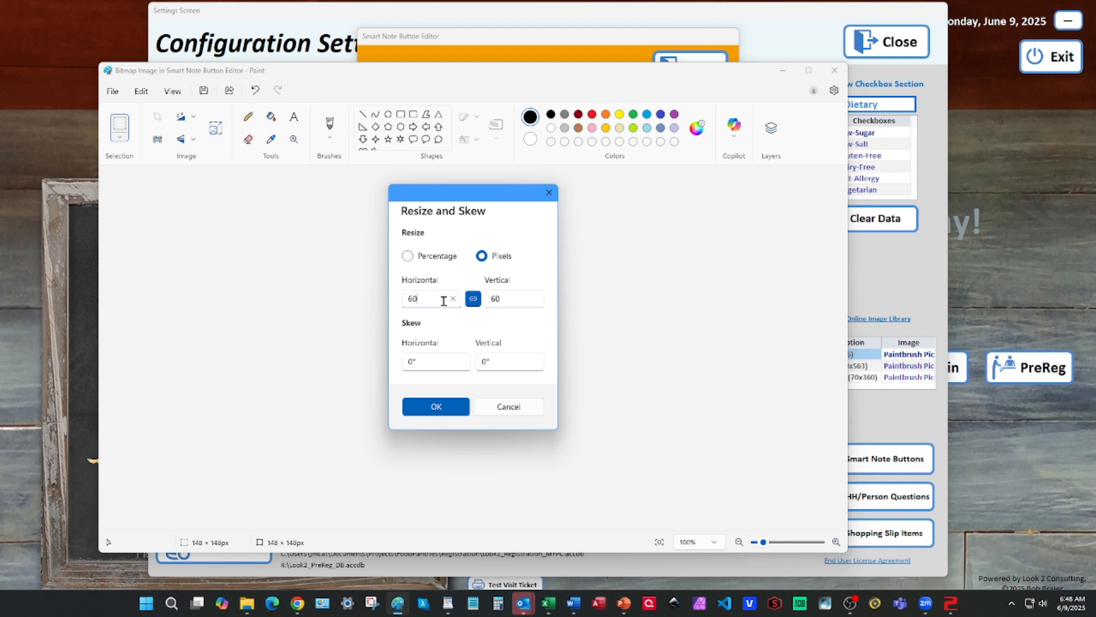
pyautogui.click(453, 408)
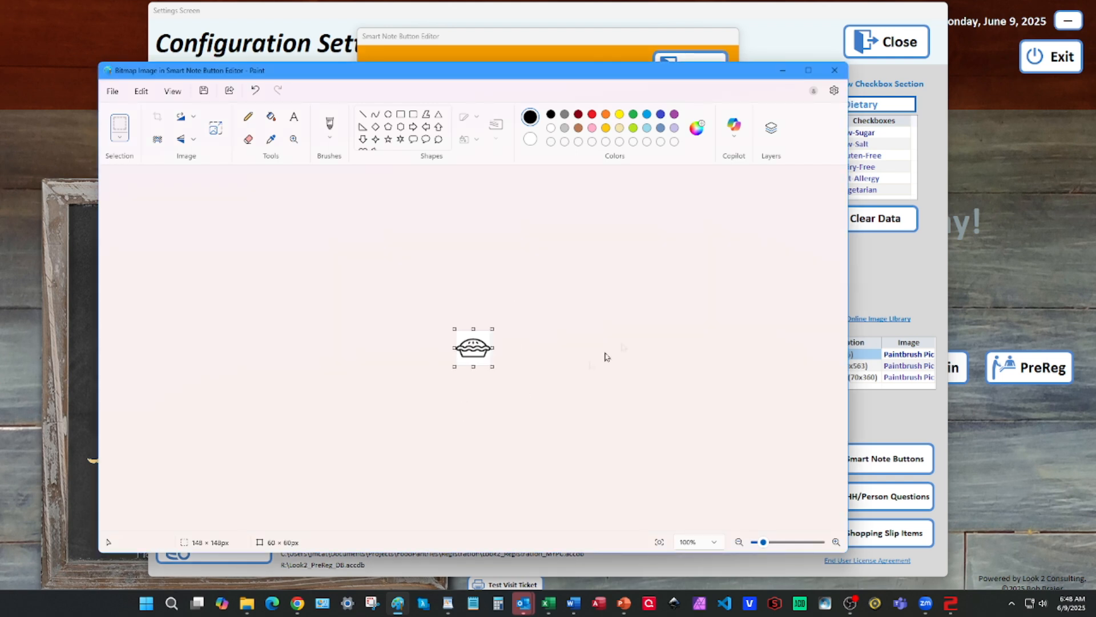
pyautogui.click(834, 70)
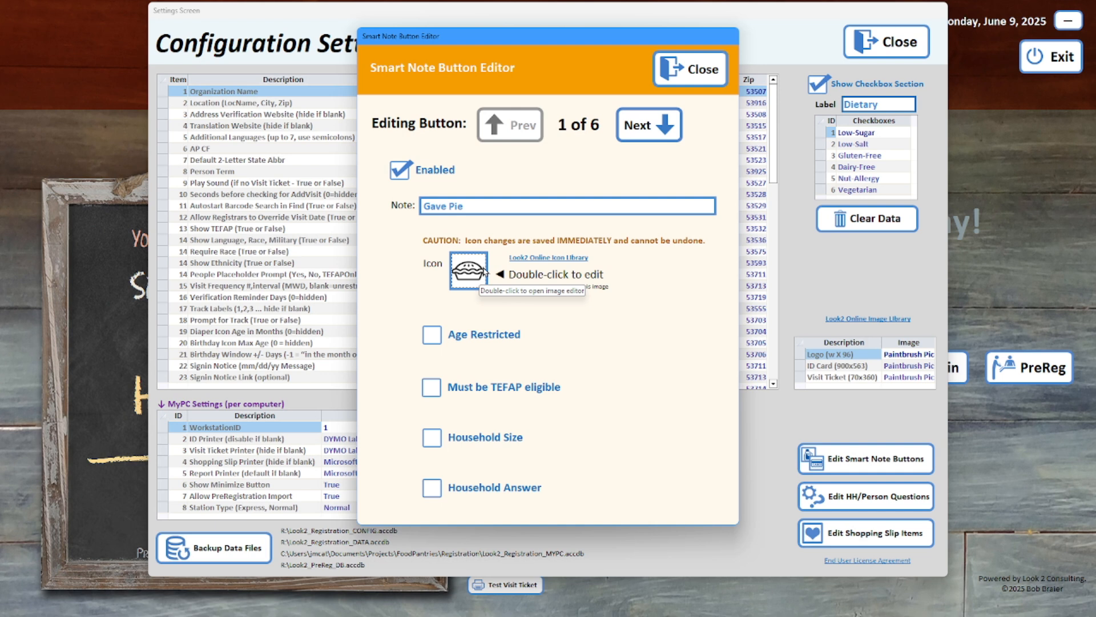
# - Copy the blue bus pass icon from the Look2 Online Icon Library and return to the Smart Note Button Editor
pyautogui.click(564, 264)
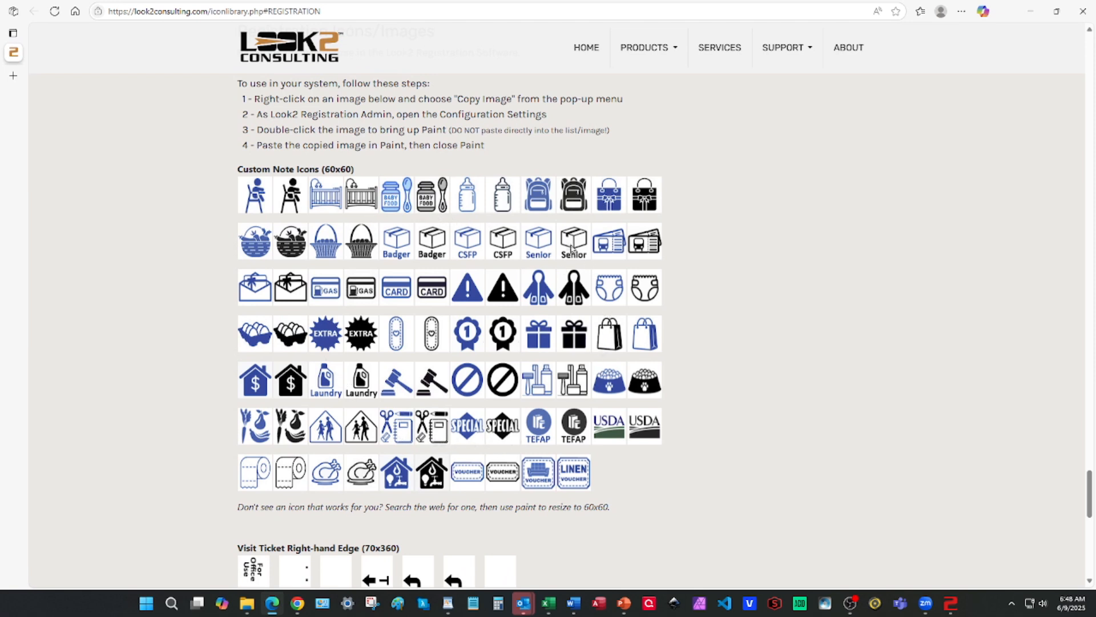
pyautogui.rightClick(613, 245)
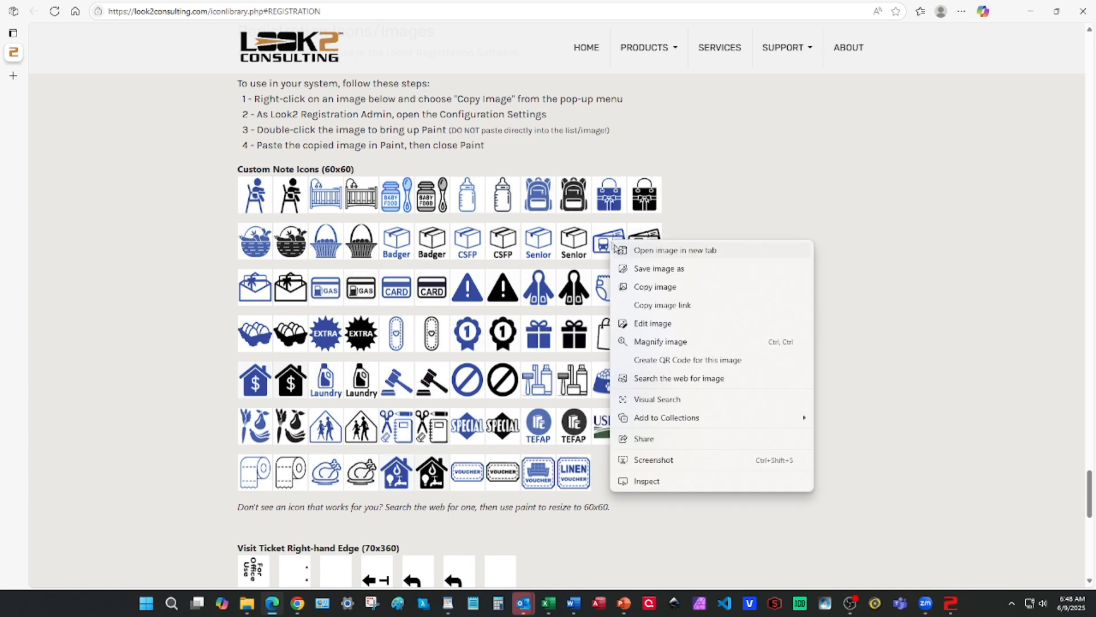
pyautogui.click(638, 288)
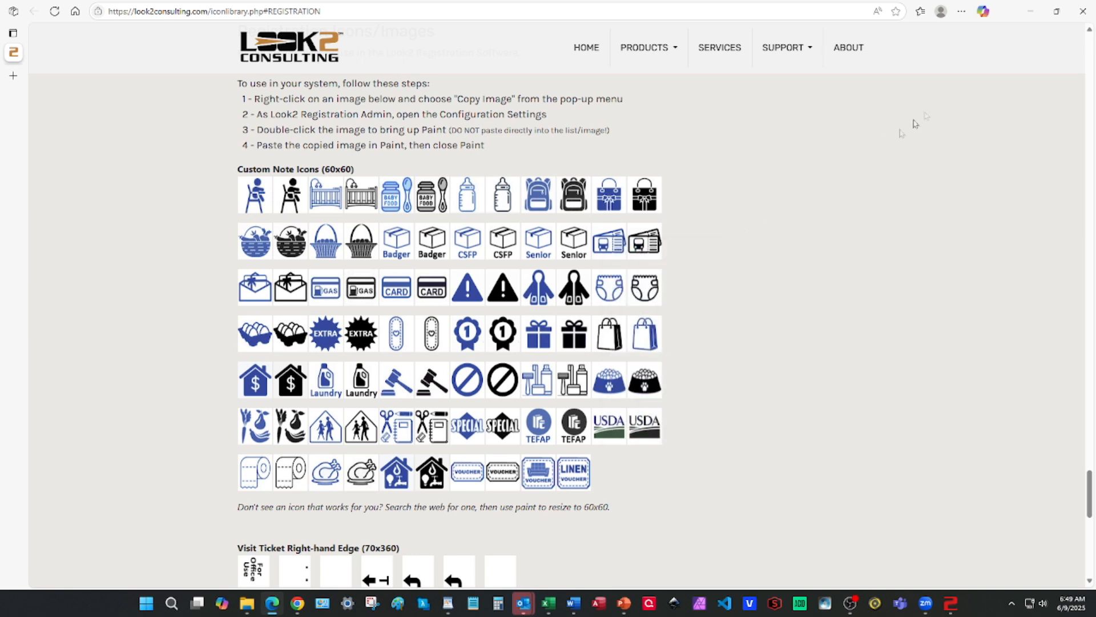
pyautogui.click(1068, 19)
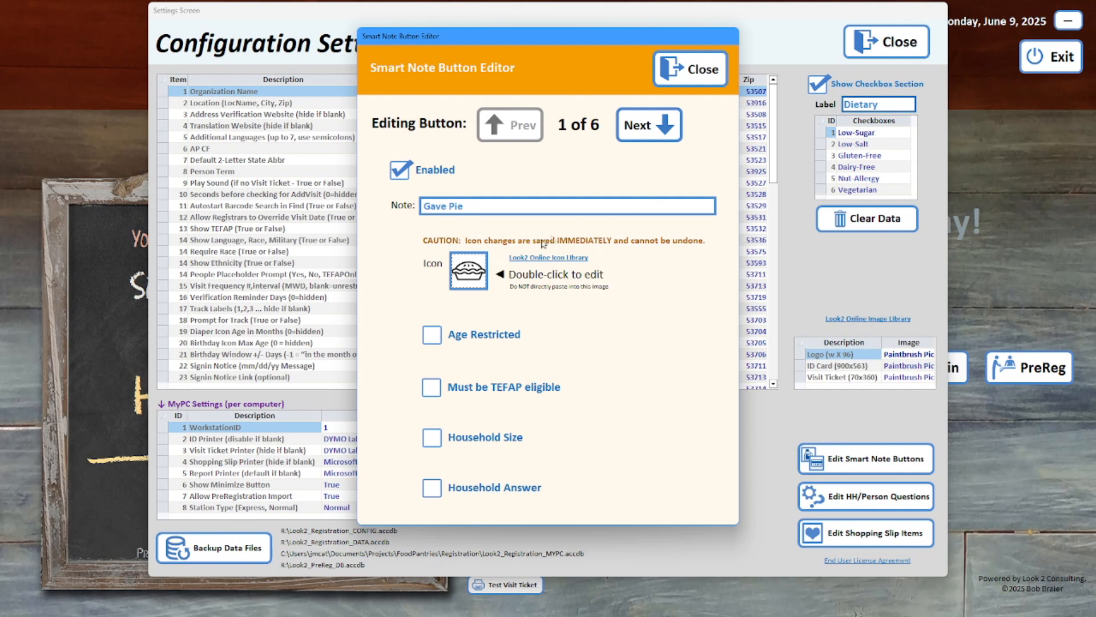
# - Replace the first button's icon with the copied bus pass image through Paint and change its note to "Gave Bus Passes"
pyautogui.doubleClick(475, 274)
pyautogui.hotkey('ctrl', 'v')
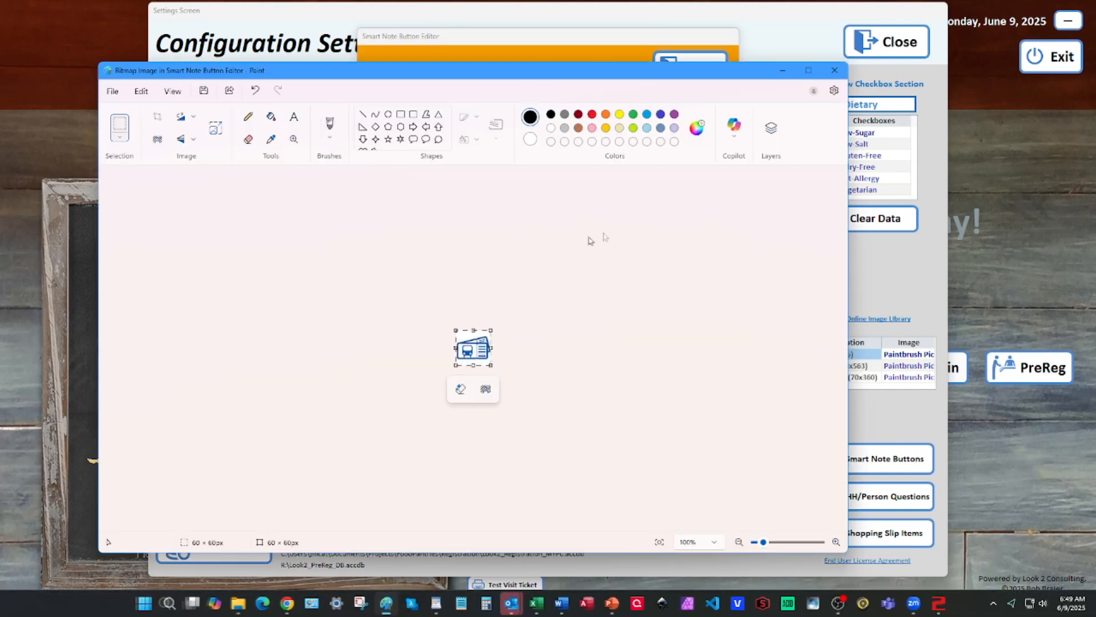
pyautogui.click(835, 71)
pyautogui.doubleClick(457, 208)
pyautogui.write('Bus Passes')
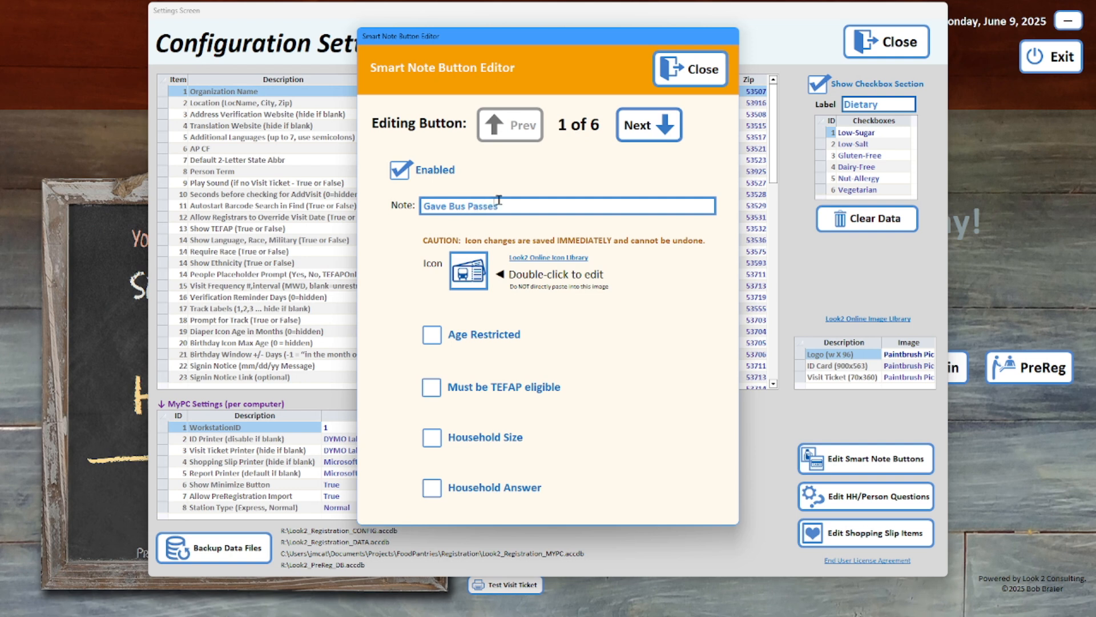
# - Go to the second smart note button and set its note to "Gave School Supplies"
pyautogui.click(623, 135)
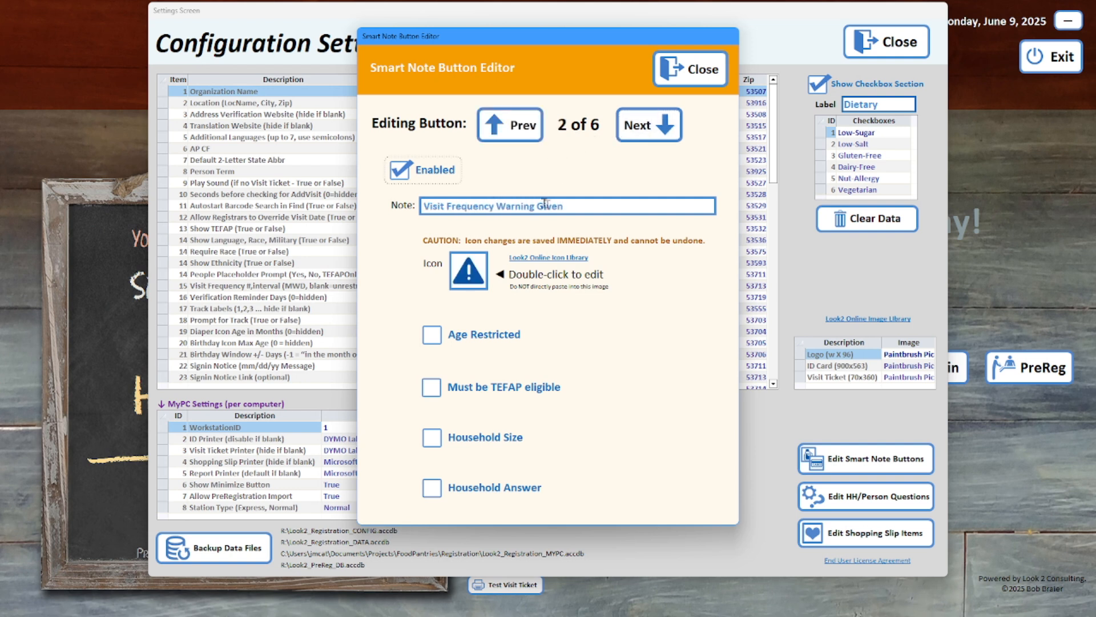
pyautogui.click(400, 210)
pyautogui.write('Gave School Supplies')
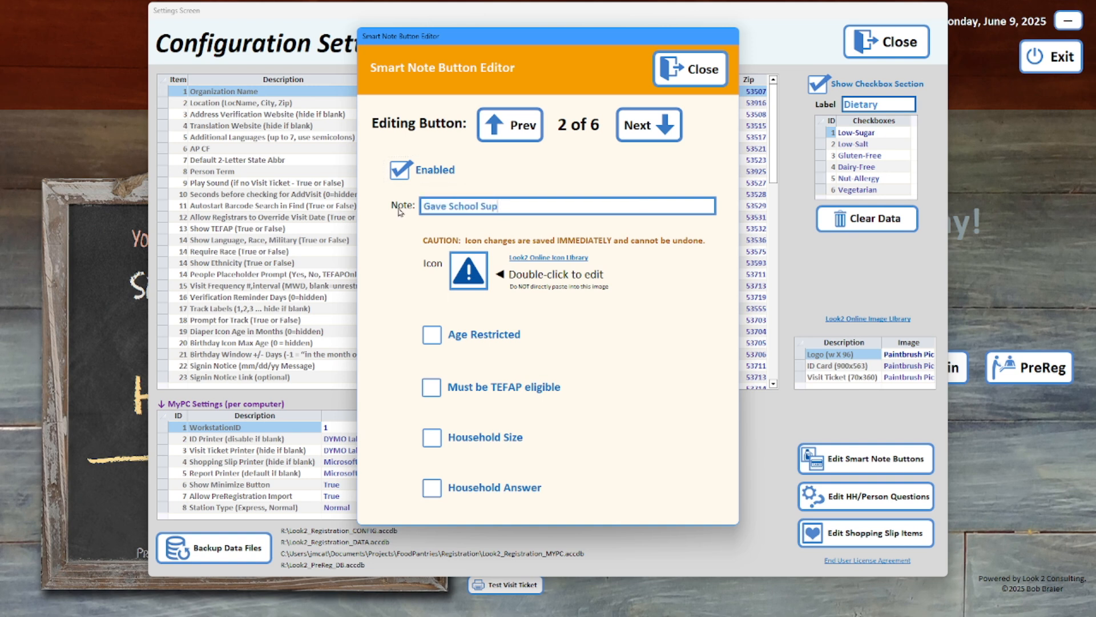
# - Copy the blue school supplies icon from the online icon library and paste it over the second button's icon in Paint
pyautogui.click(537, 259)
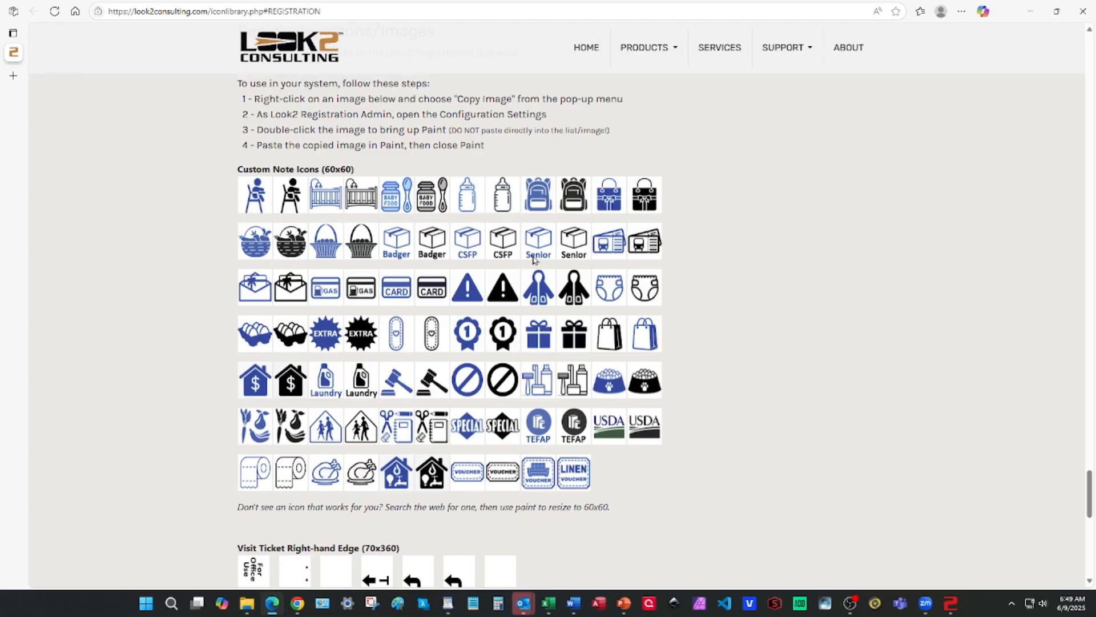
pyautogui.rightClick(394, 427)
pyautogui.click(1072, 18)
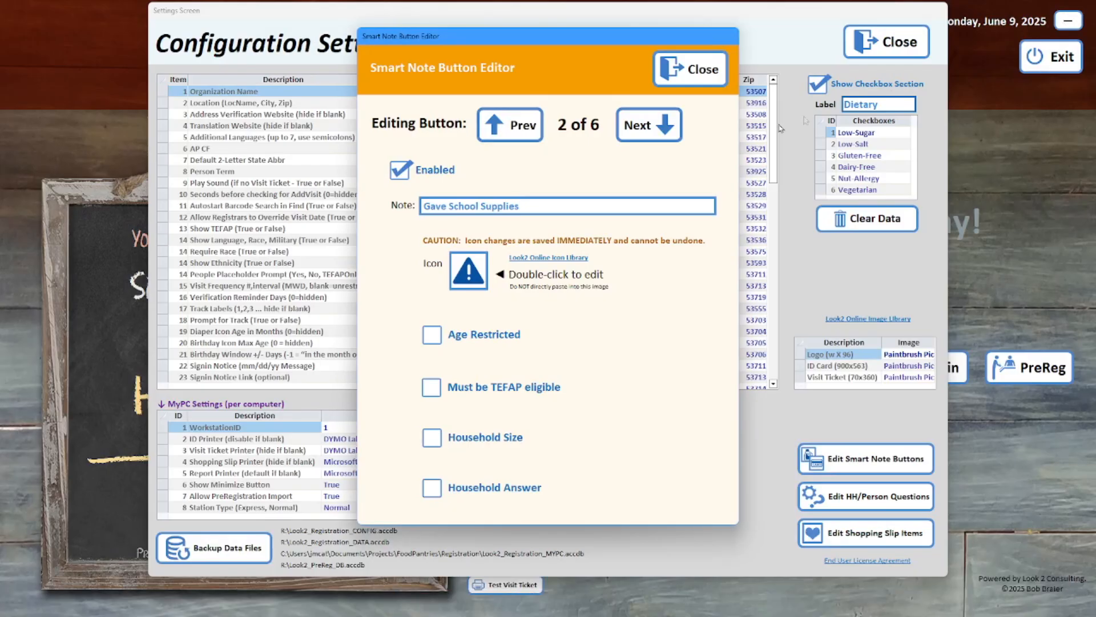
pyautogui.doubleClick(468, 274)
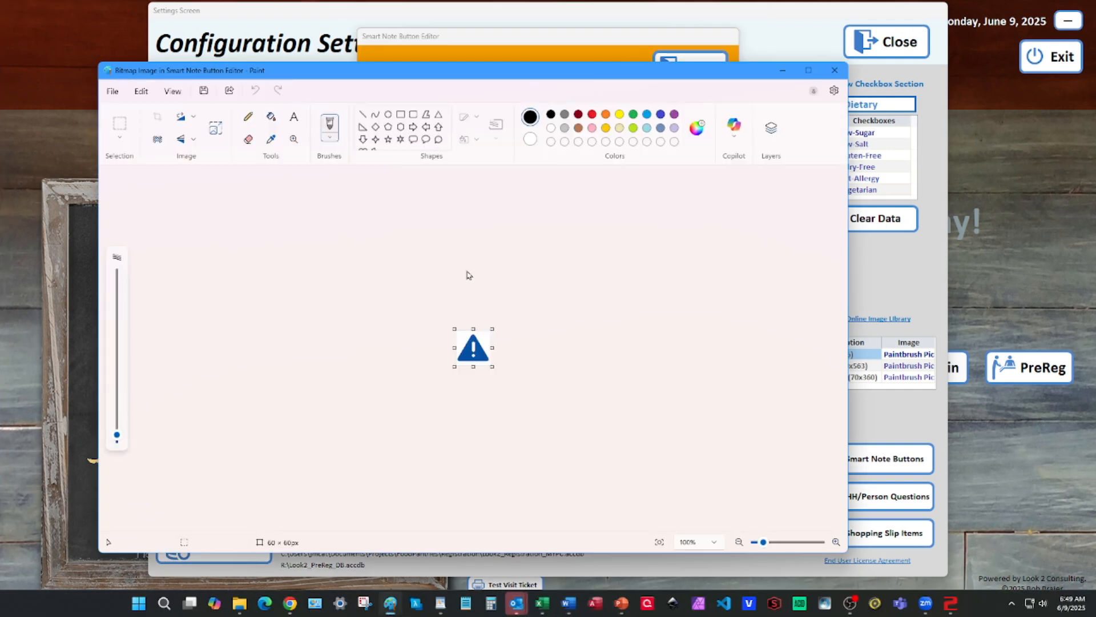
pyautogui.hotkey('ctrl', 'v')
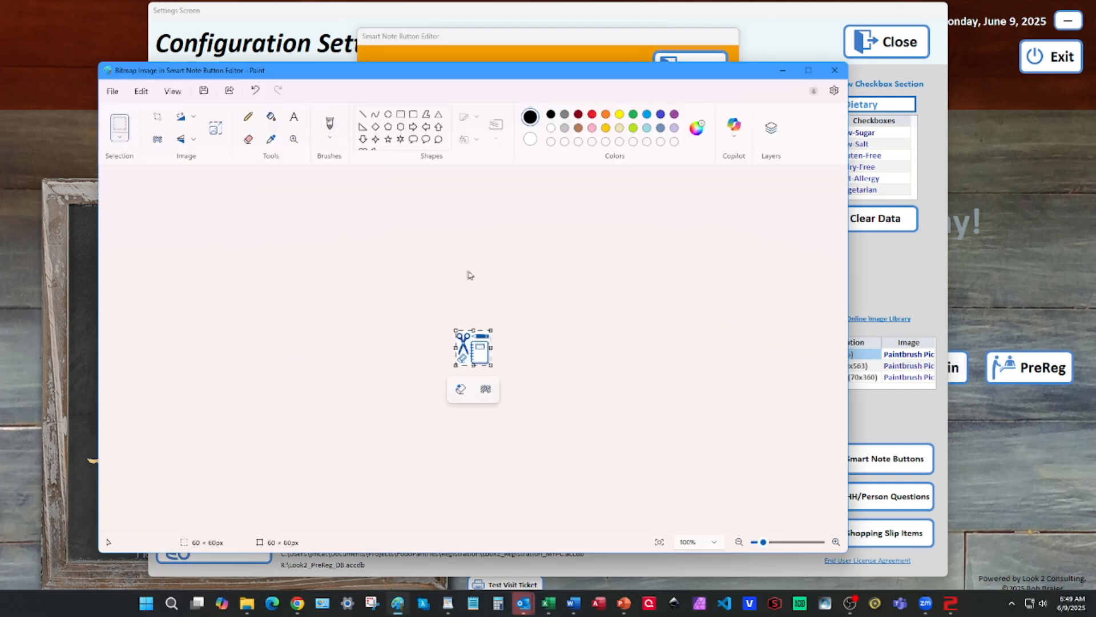
pyautogui.click(839, 75)
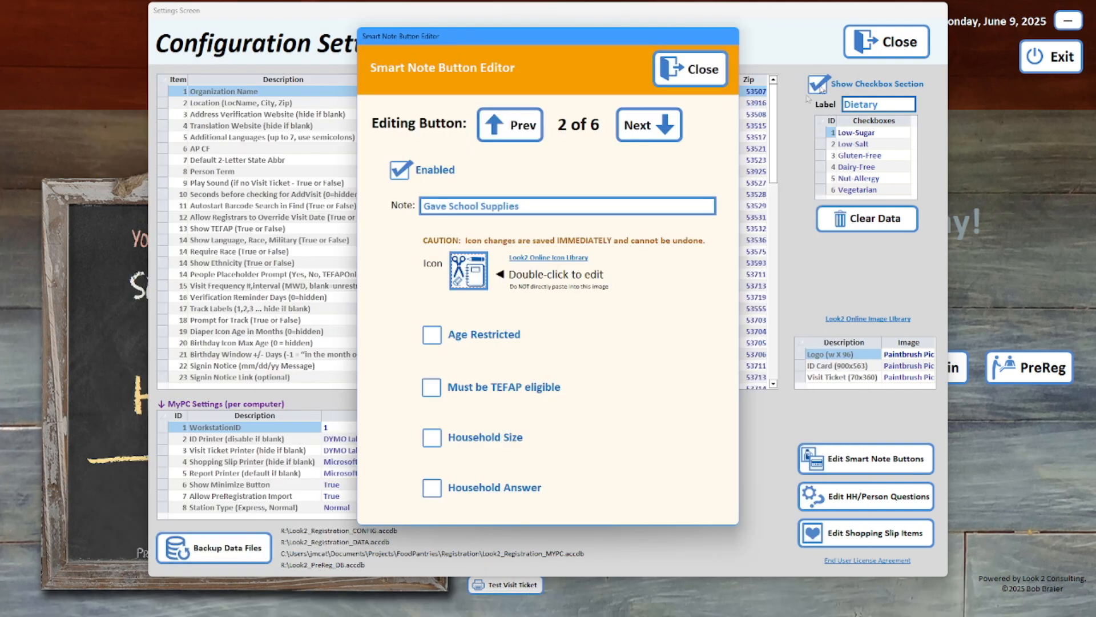
# - Make the "Gave School Supplies" button age restricted, from 5 to 13
pyautogui.click(432, 335)
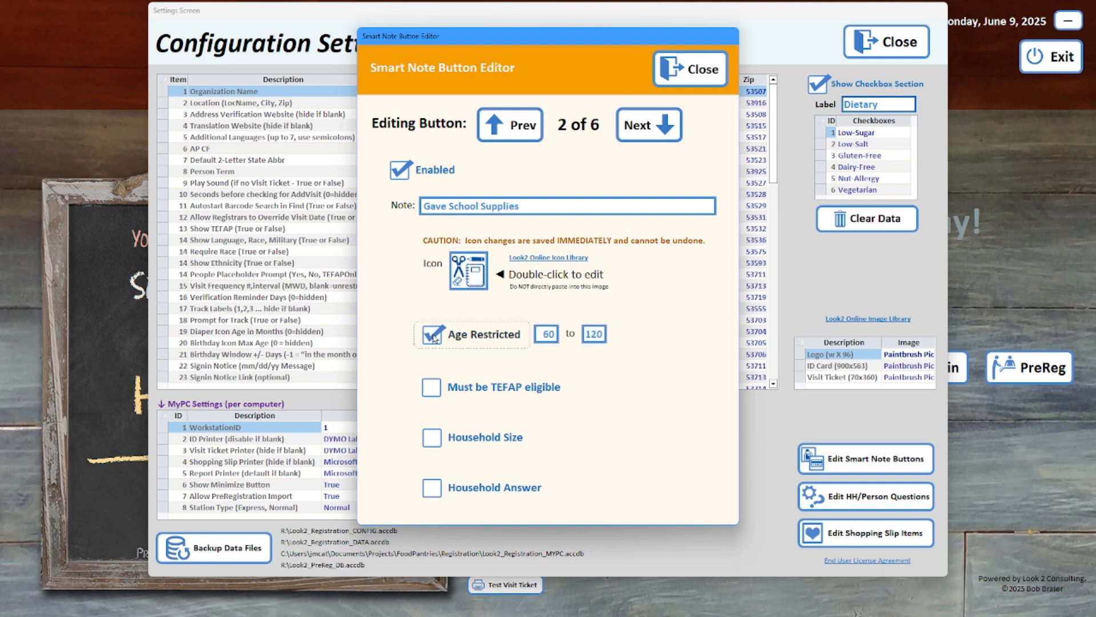
pyautogui.moveTo(540, 332); pyautogui.dragTo(612, 333)
pyautogui.write('5')
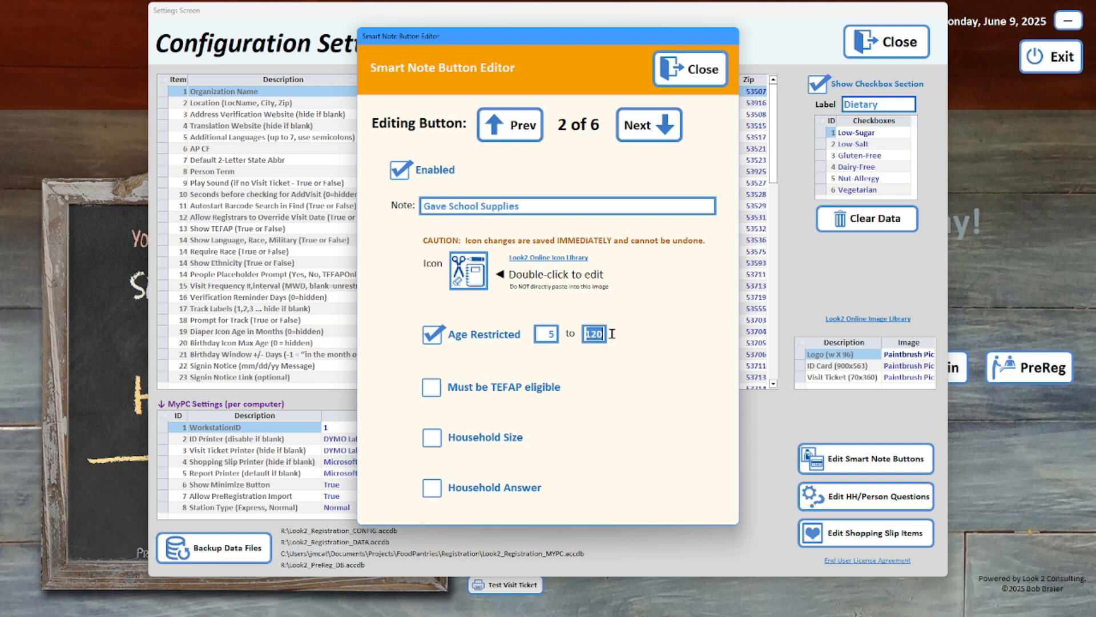
pyautogui.write('13')
# - Restrict the third button, "Gave Infant Formula", to ages 0 to 0 and toggle its TEFAP eligibility requirement
pyautogui.click(649, 140)
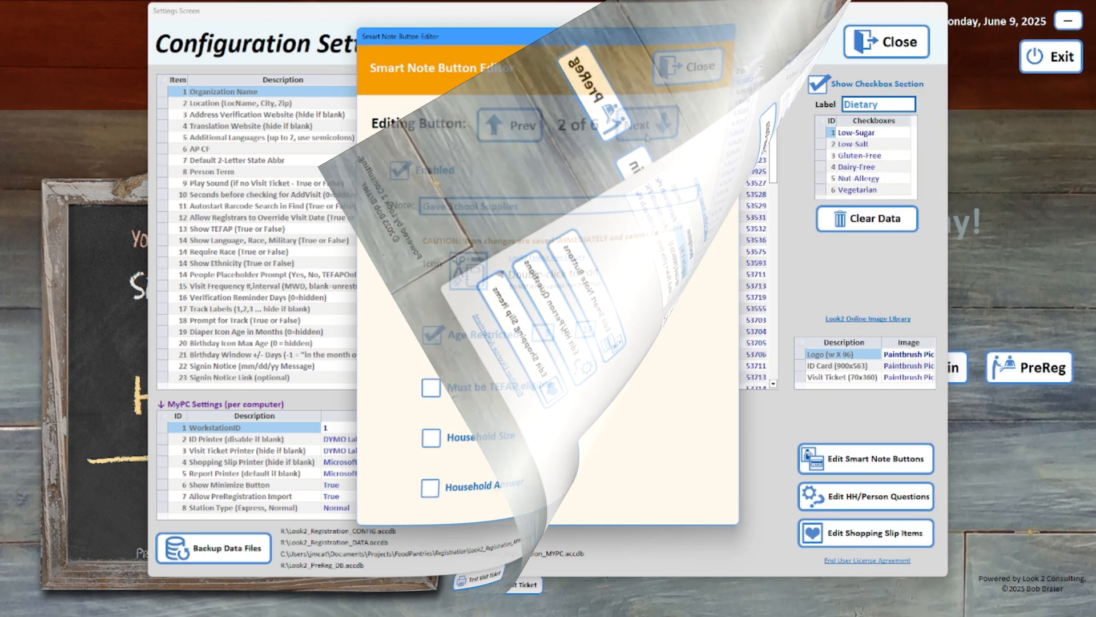
pyautogui.click(432, 335)
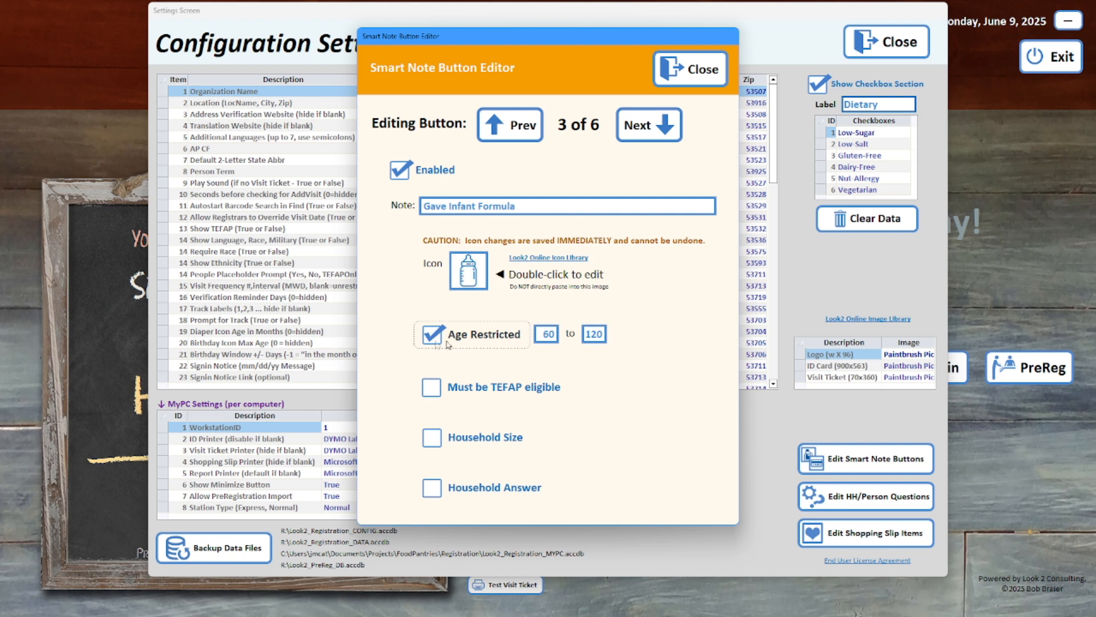
pyautogui.press('Delete')
pyautogui.press('Tab')
pyautogui.write('0')
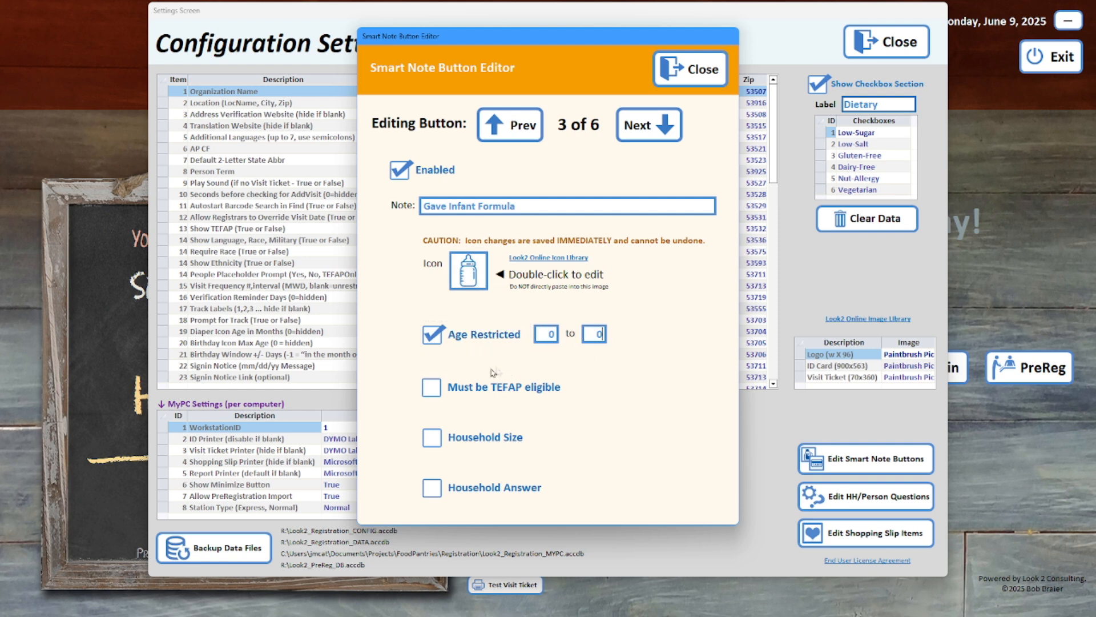
pyautogui.click(433, 389)
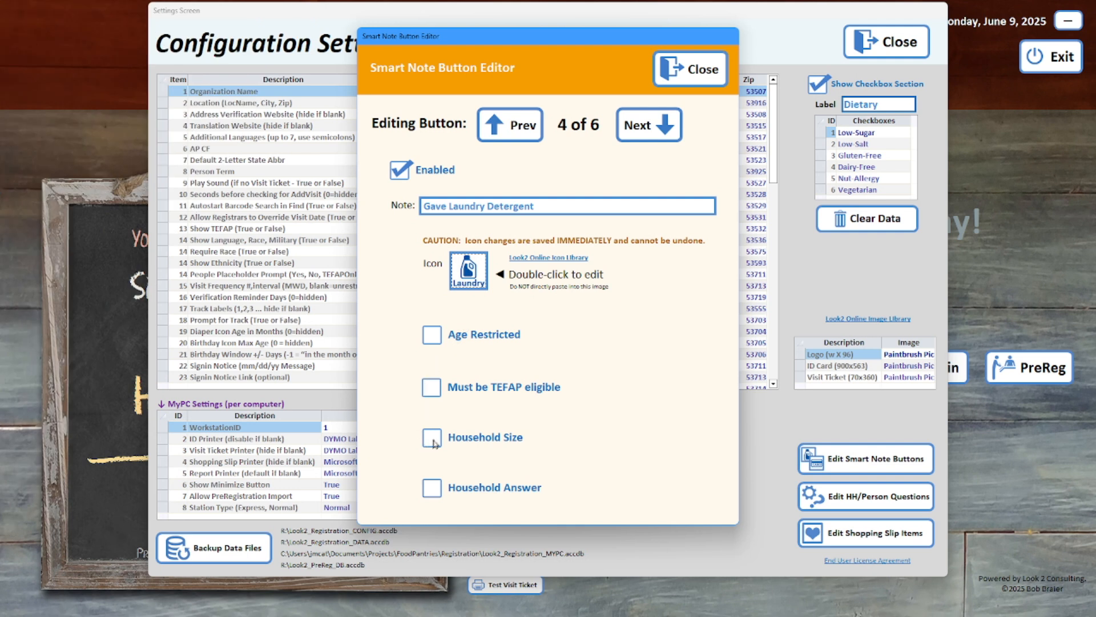
# - Restrict the "Gave Laundry Detergent" button by household size and open the upper limit for editing
pyautogui.click(433, 440)
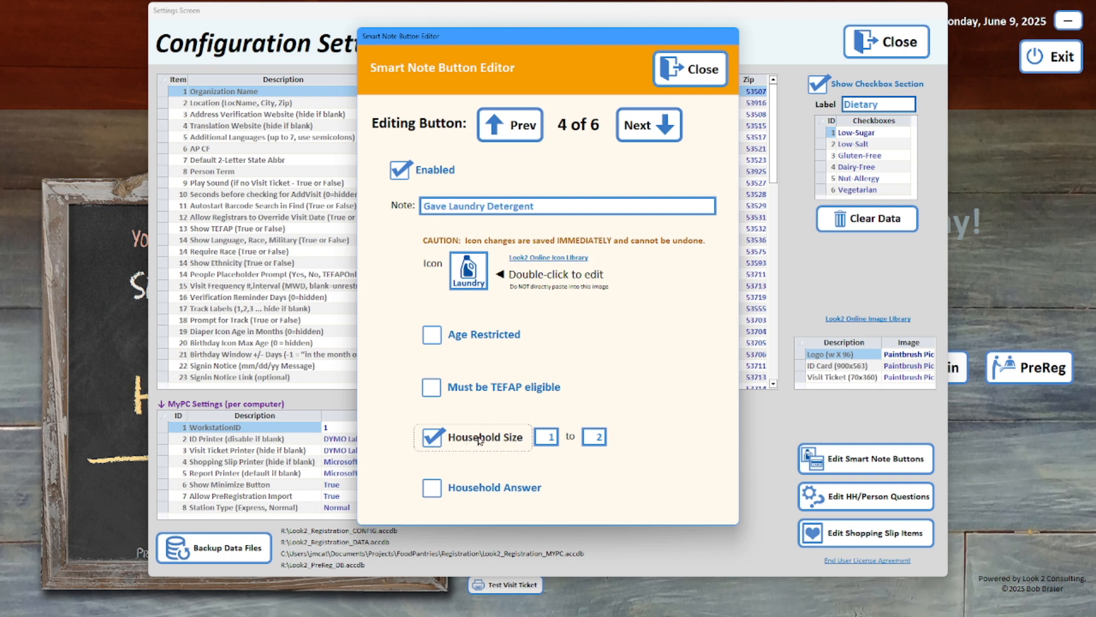
pyautogui.click(594, 437)
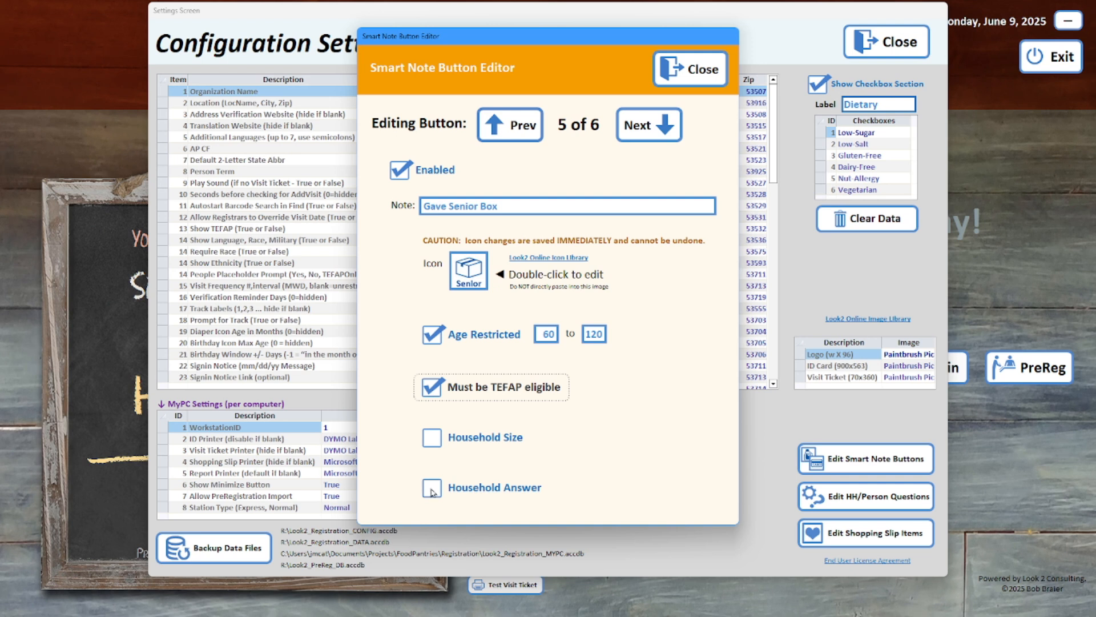
# - Restrict the "Gave Senior Box" button by household answer, with question 4 equal to "Qualified"
pyautogui.click(432, 488)
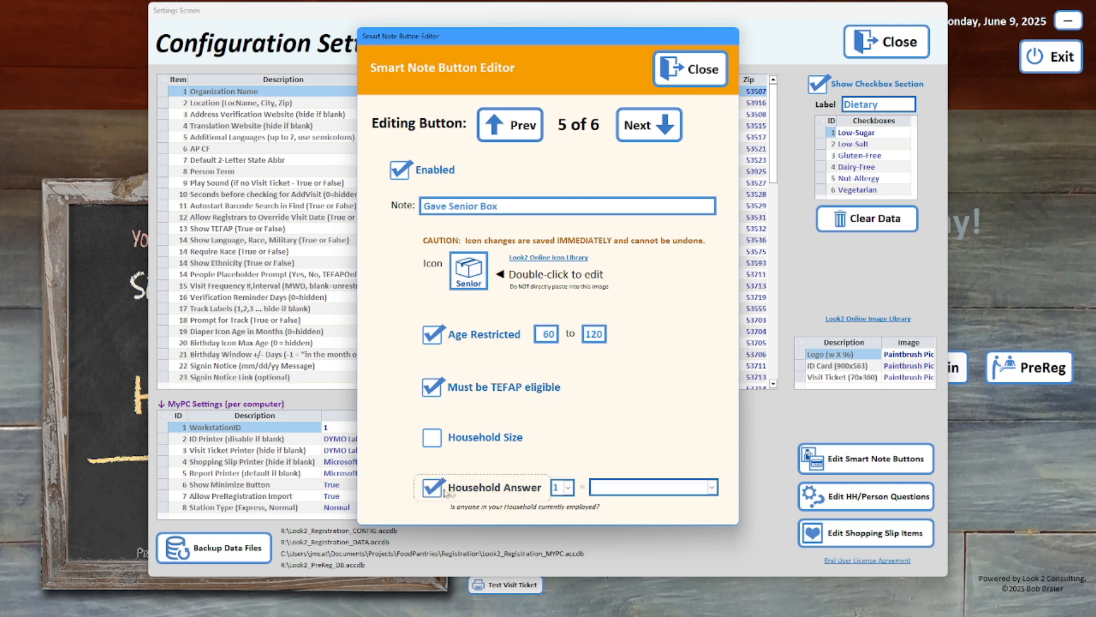
pyautogui.click(567, 487)
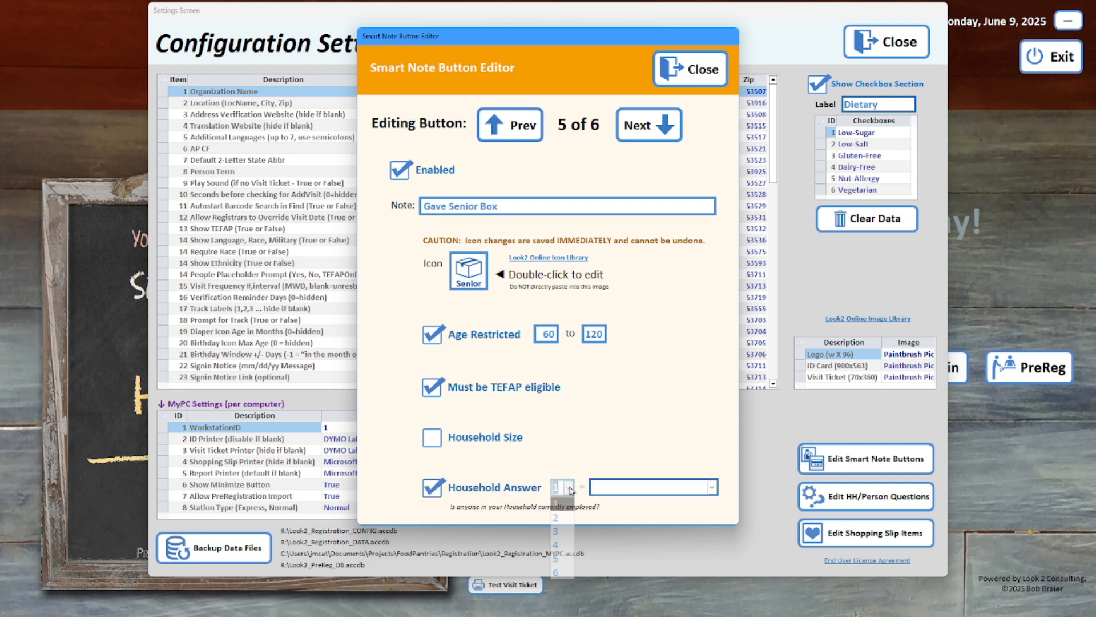
pyautogui.click(563, 545)
pyautogui.click(712, 487)
pyautogui.click(703, 503)
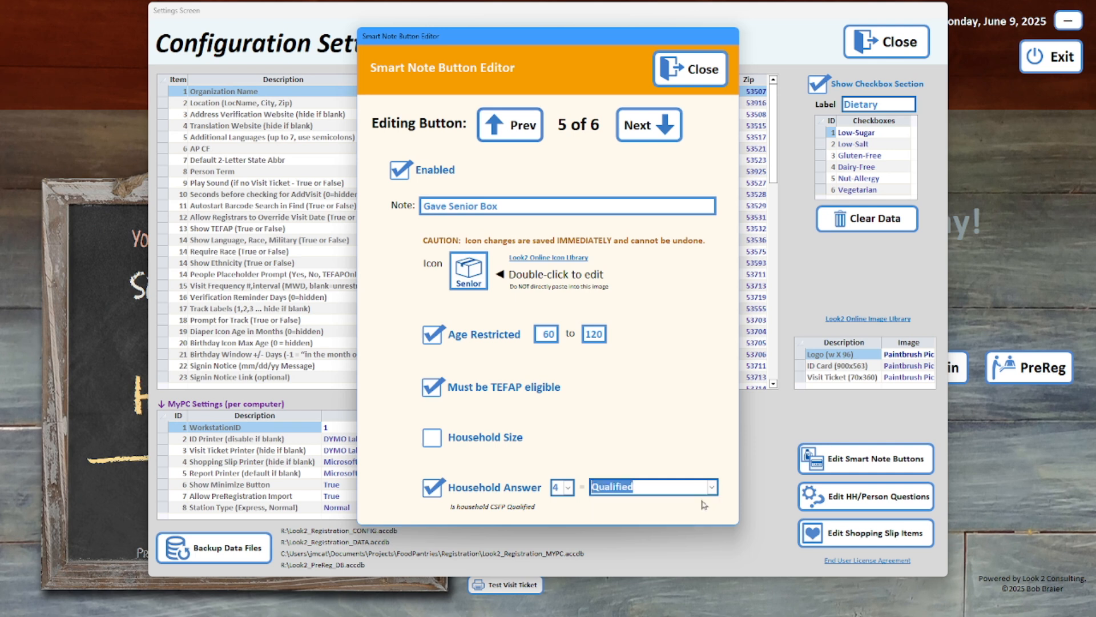
# - Disable the sixth button, "Gave Summer Backpack", and close the Smart Note Button Editor
pyautogui.click(638, 130)
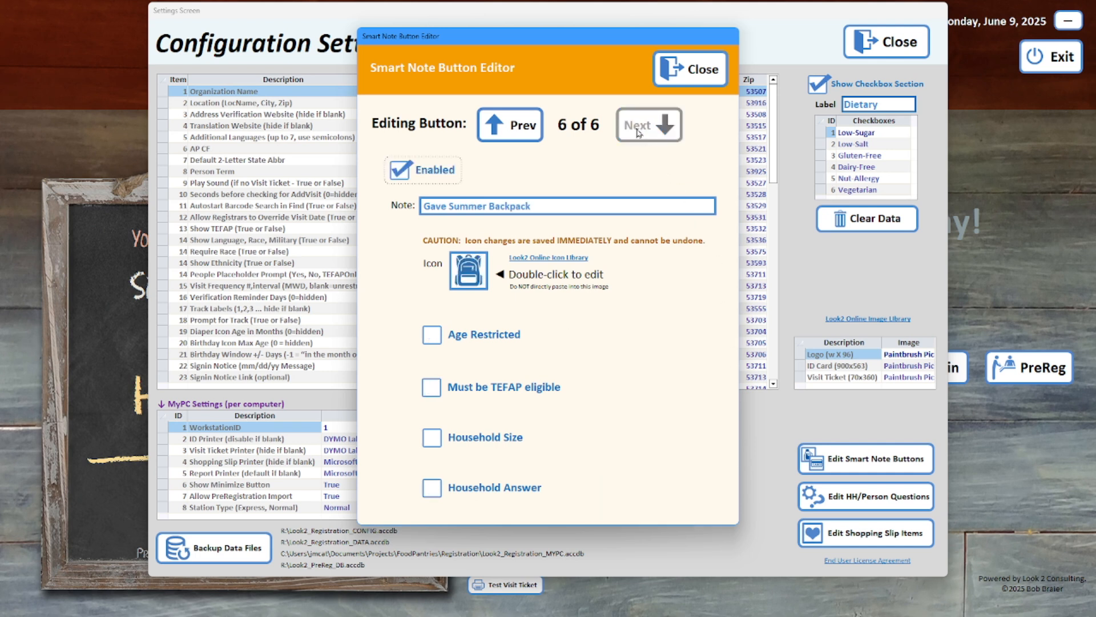
pyautogui.click(400, 170)
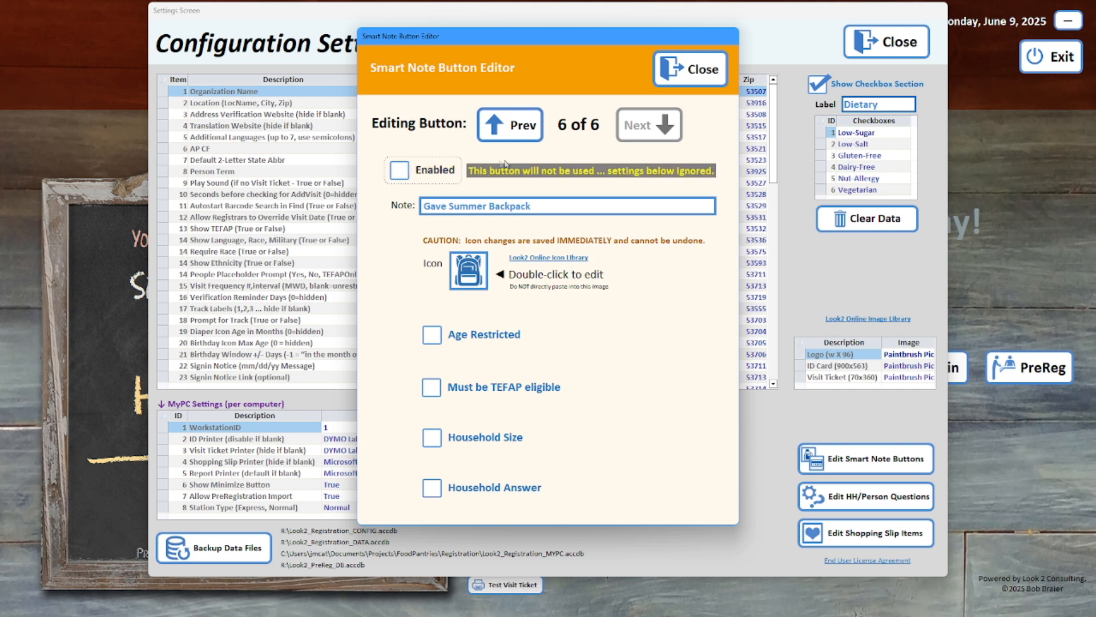
pyautogui.click(670, 83)
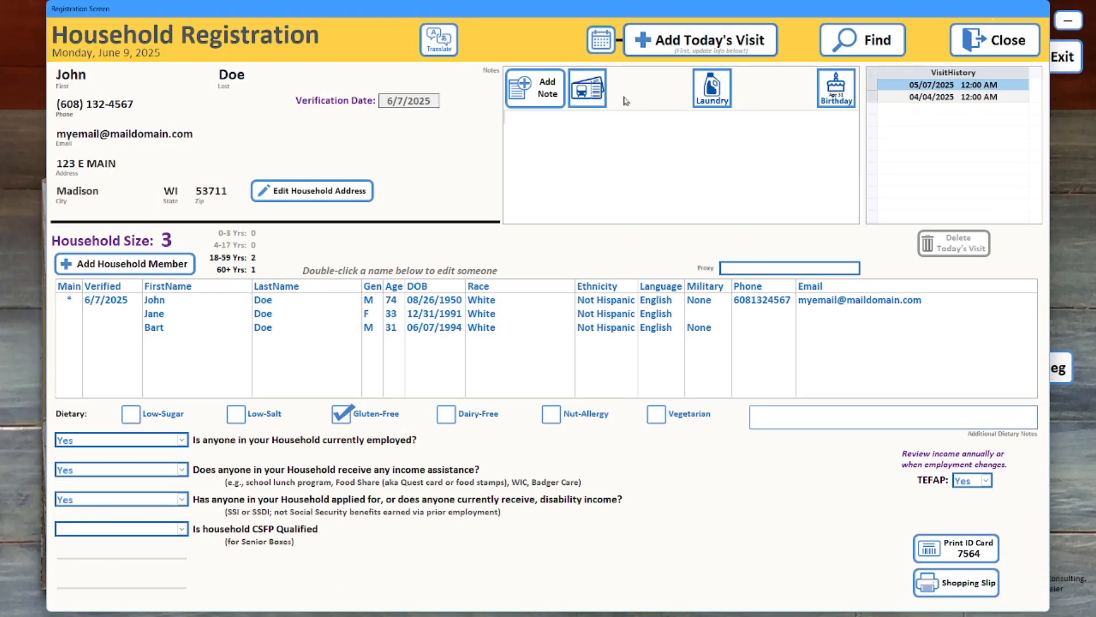
# - Add the "Gave Bus Passes" smart note to the household in the registration
pyautogui.click(595, 89)
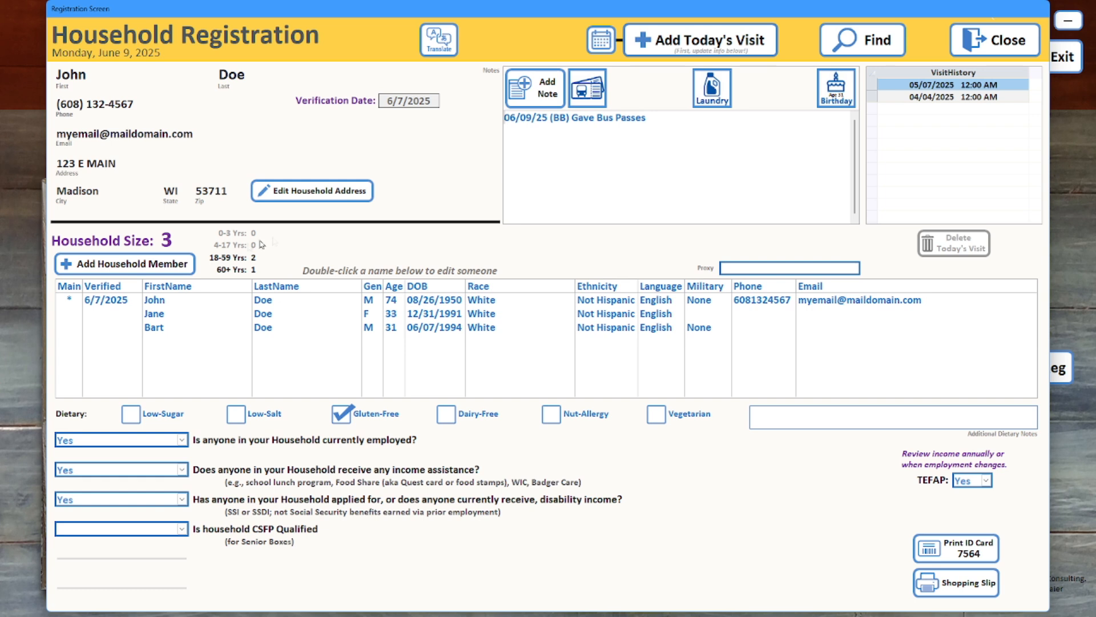
# - Add a male five-year-old household member using the January 1 birth date option, and record the "Gave School Supplies" smart note
pyautogui.click(168, 265)
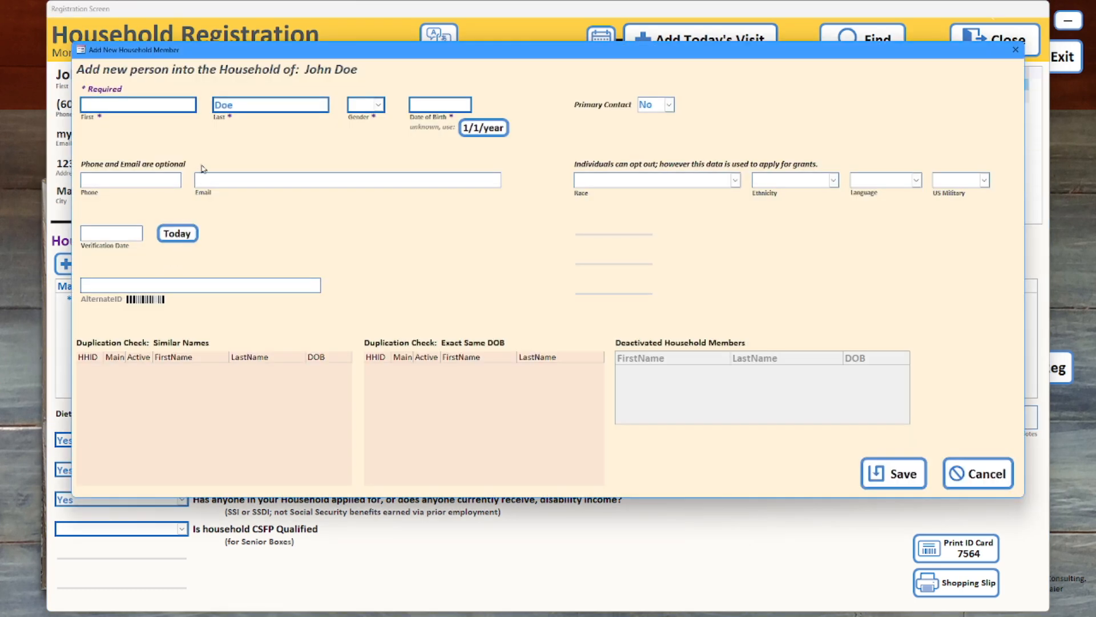
pyautogui.click(378, 105)
pyautogui.click(369, 134)
pyautogui.click(484, 128)
pyautogui.click(516, 219)
pyautogui.click(892, 473)
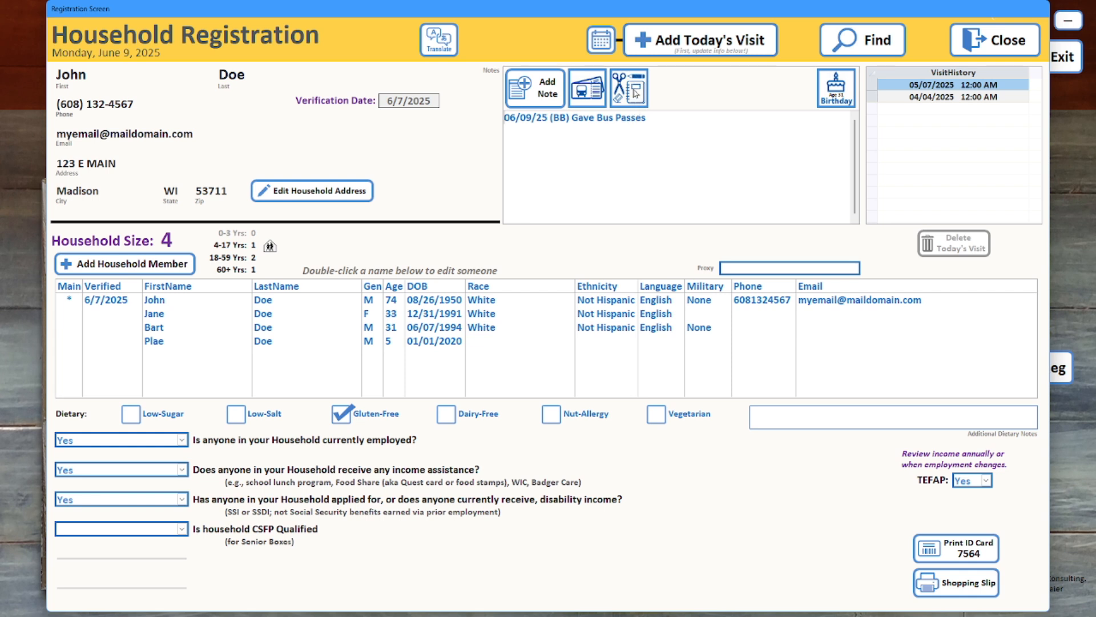
pyautogui.click(636, 93)
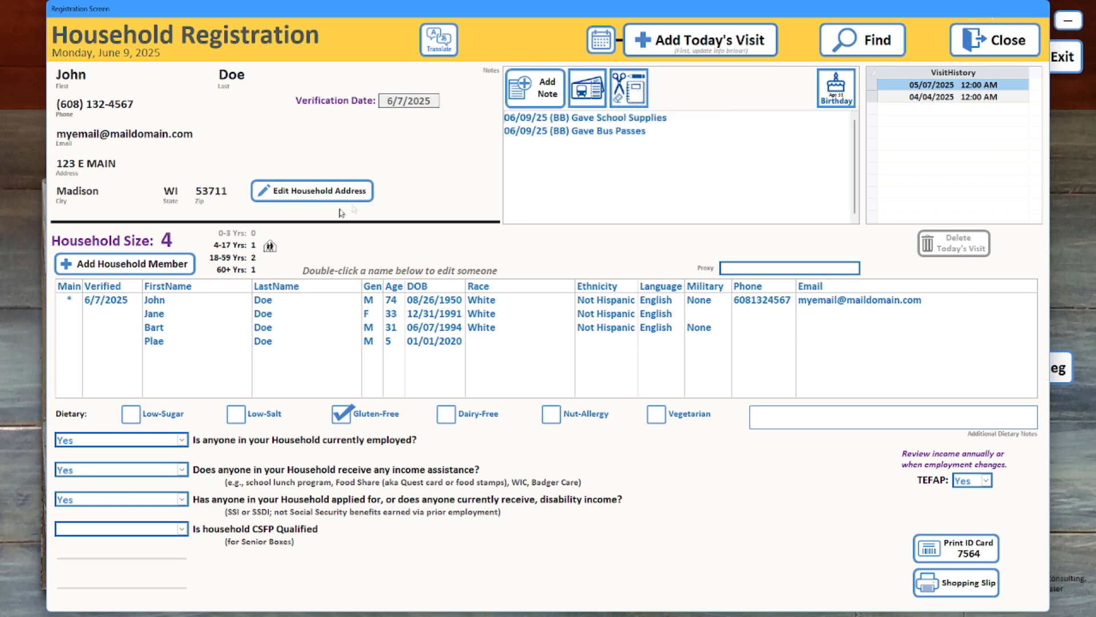
# - Add a female baby to the household using the Baby date-of-birth placeholder, entering her first name and saving the record
pyautogui.click(172, 263)
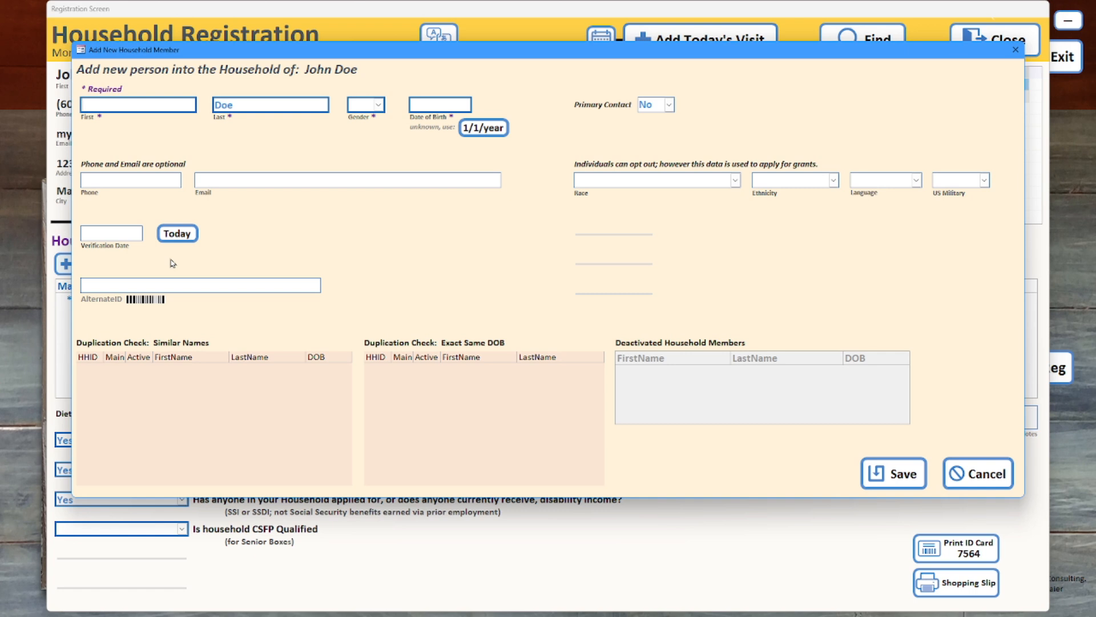
pyautogui.click(483, 127)
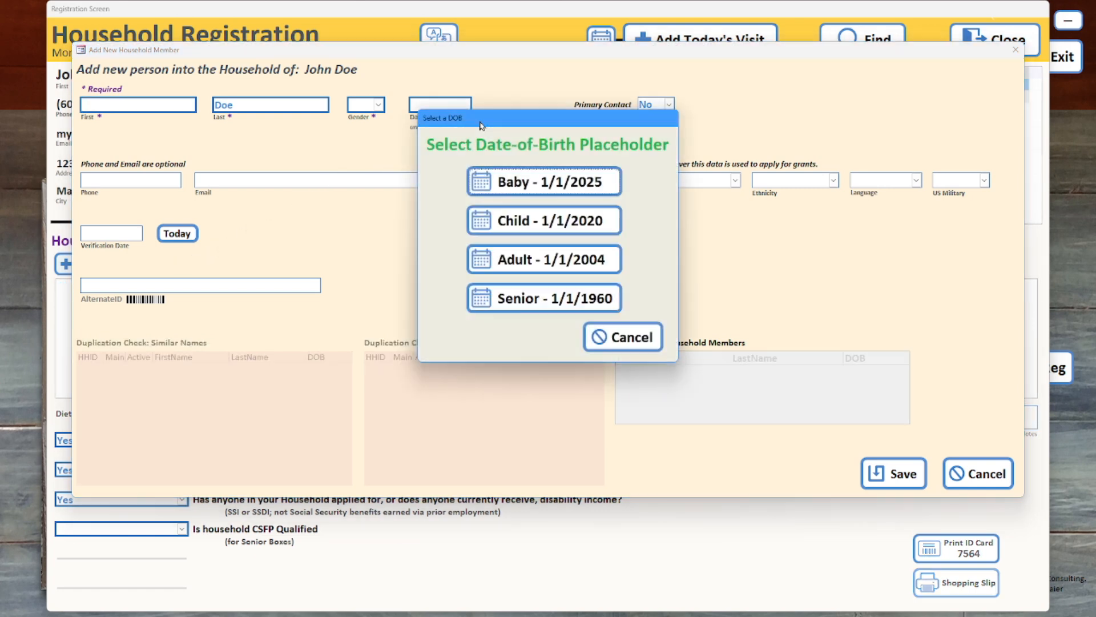
pyautogui.click(504, 189)
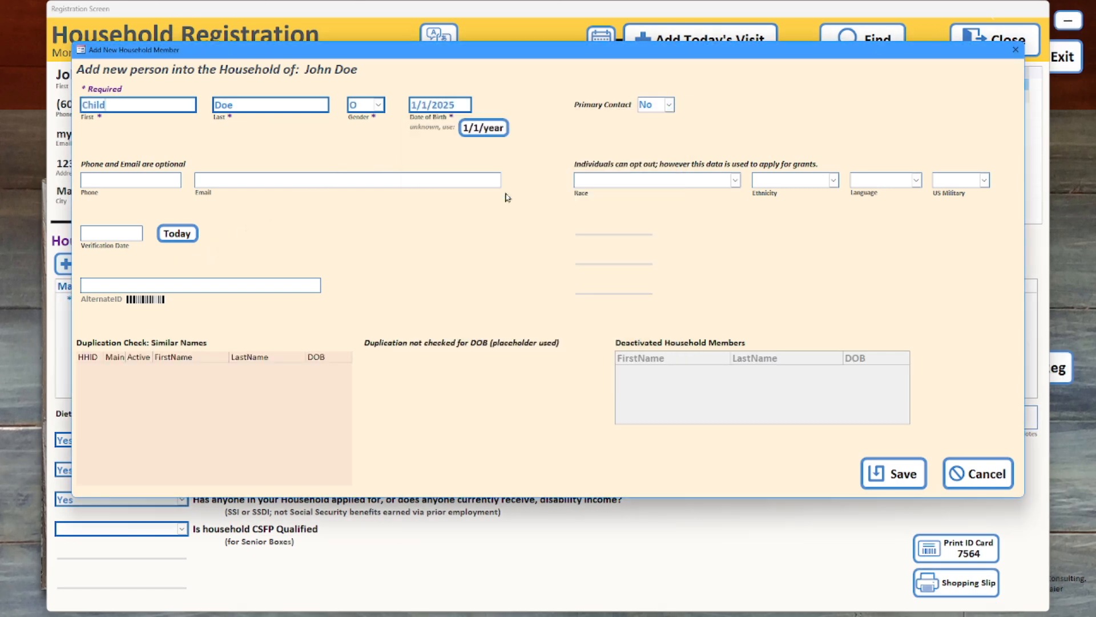
pyautogui.click(378, 106)
pyautogui.click(365, 122)
pyautogui.moveTo(113, 107); pyautogui.dragTo(76, 103)
pyautogui.write('Betsy')
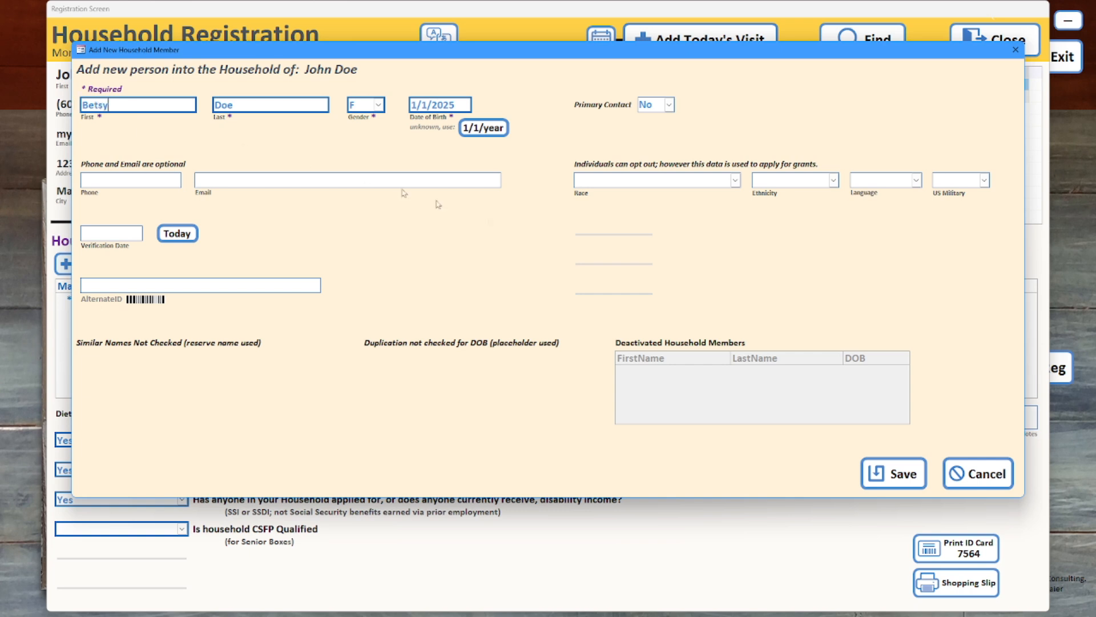
pyautogui.click(886, 471)
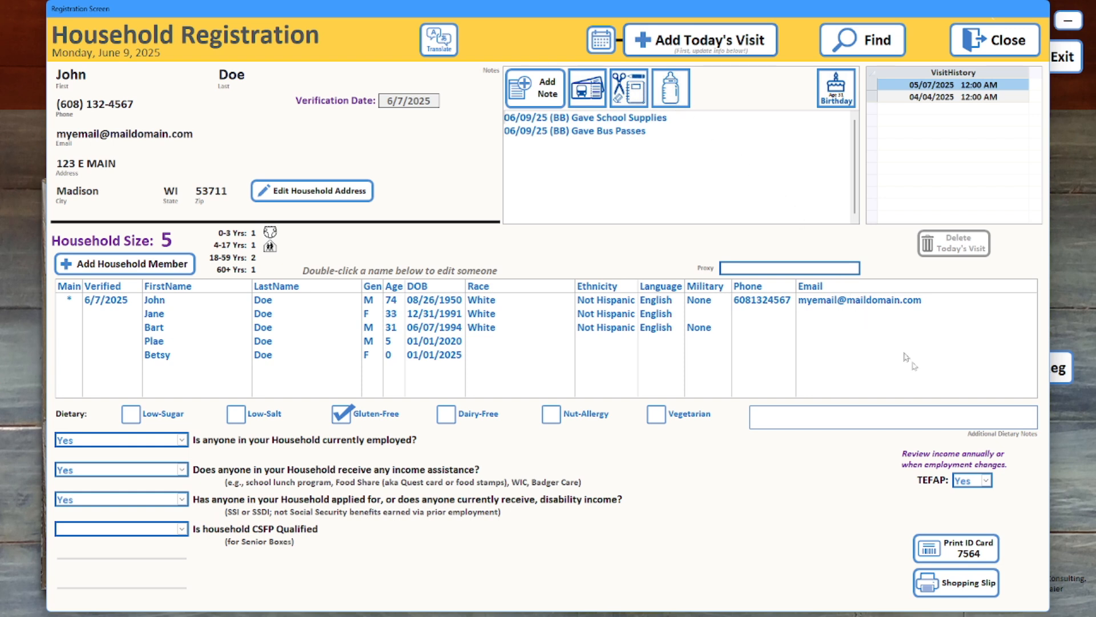
# - Switch the household's TEFAP setting to No and back to Yes to check its effect on the smart note buttons
pyautogui.click(987, 480)
pyautogui.click(970, 502)
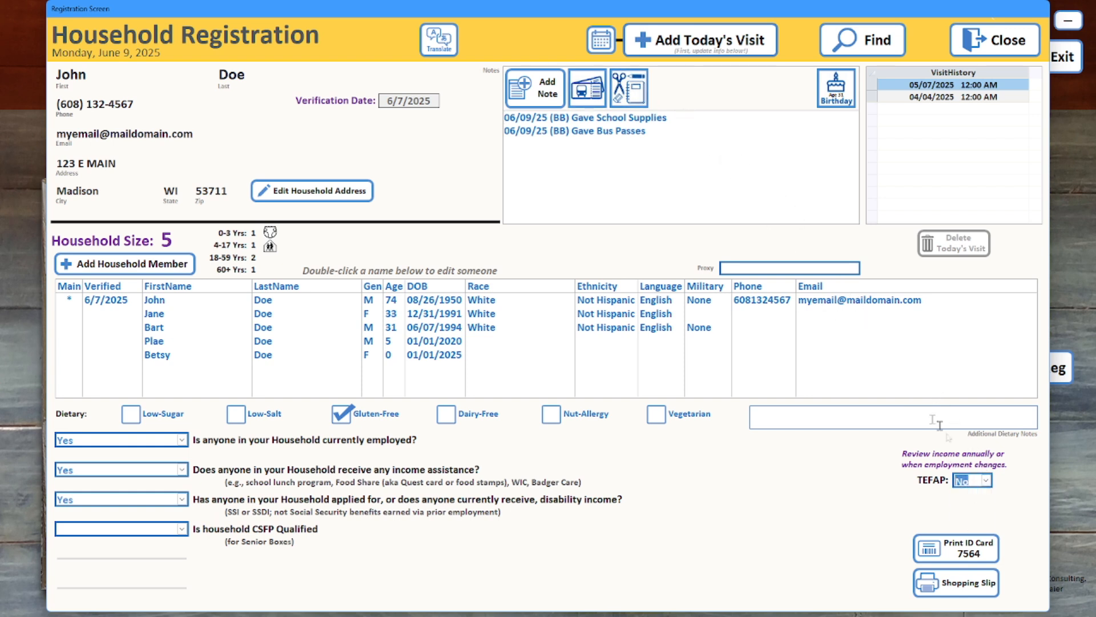
pyautogui.click(987, 480)
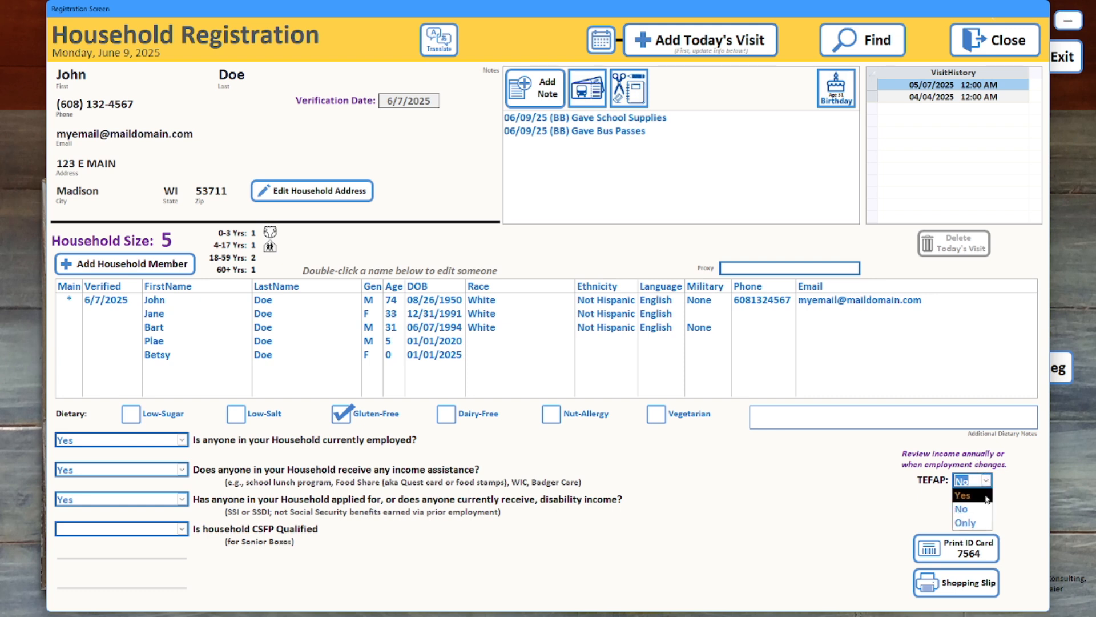
pyautogui.click(987, 495)
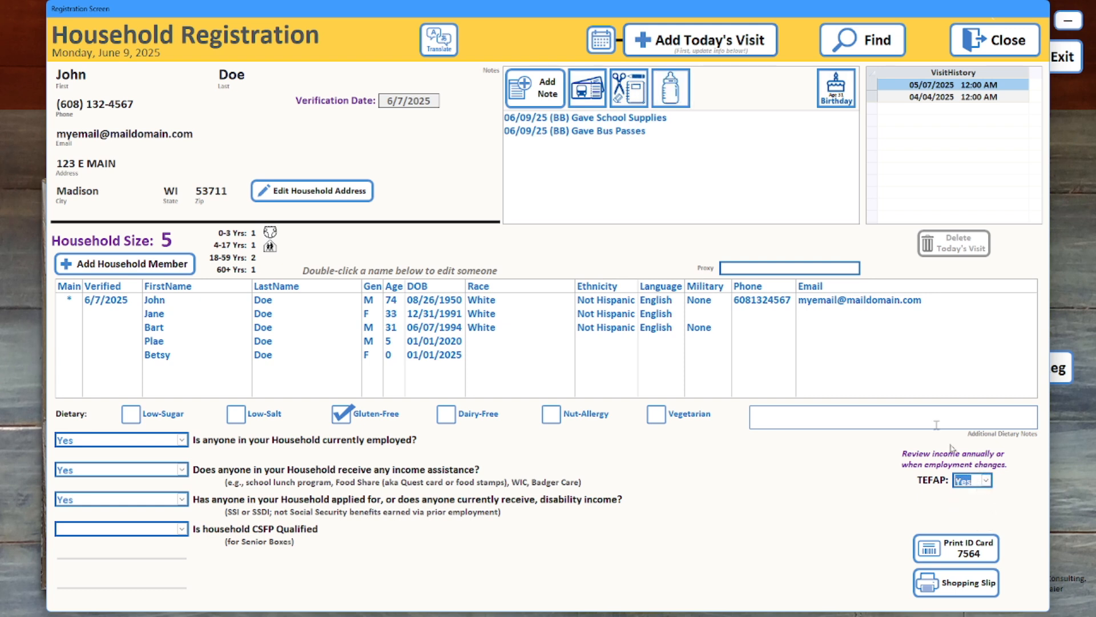
# - Record the "Gave Infant Formula" smart note, and mark the household CSFP Qualified to record the "Gave Senior Box" note
pyautogui.click(666, 92)
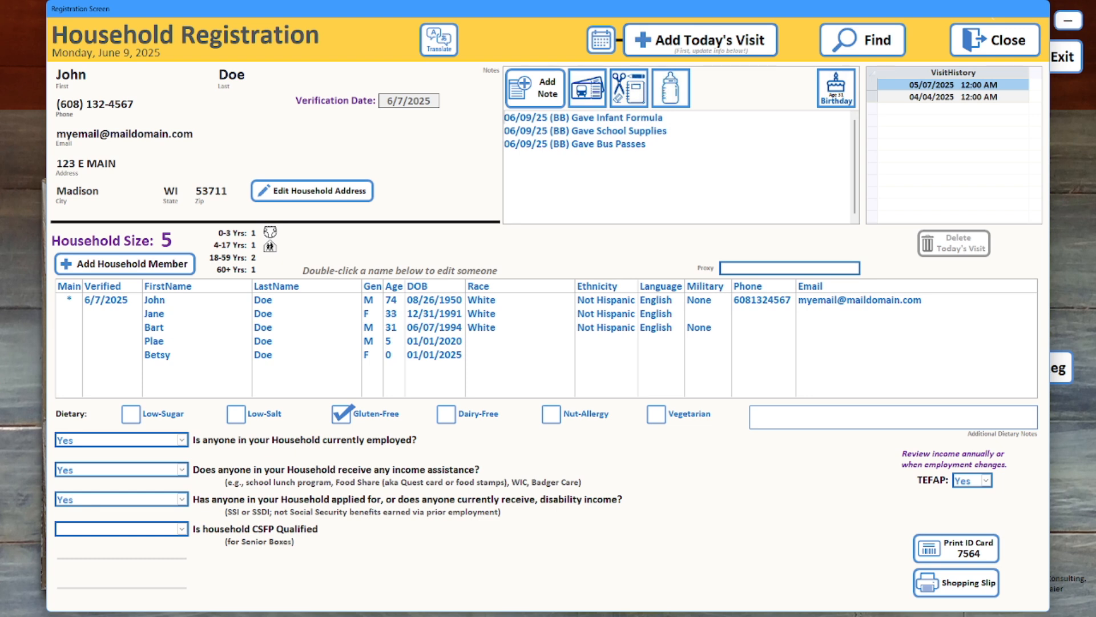
pyautogui.click(396, 302)
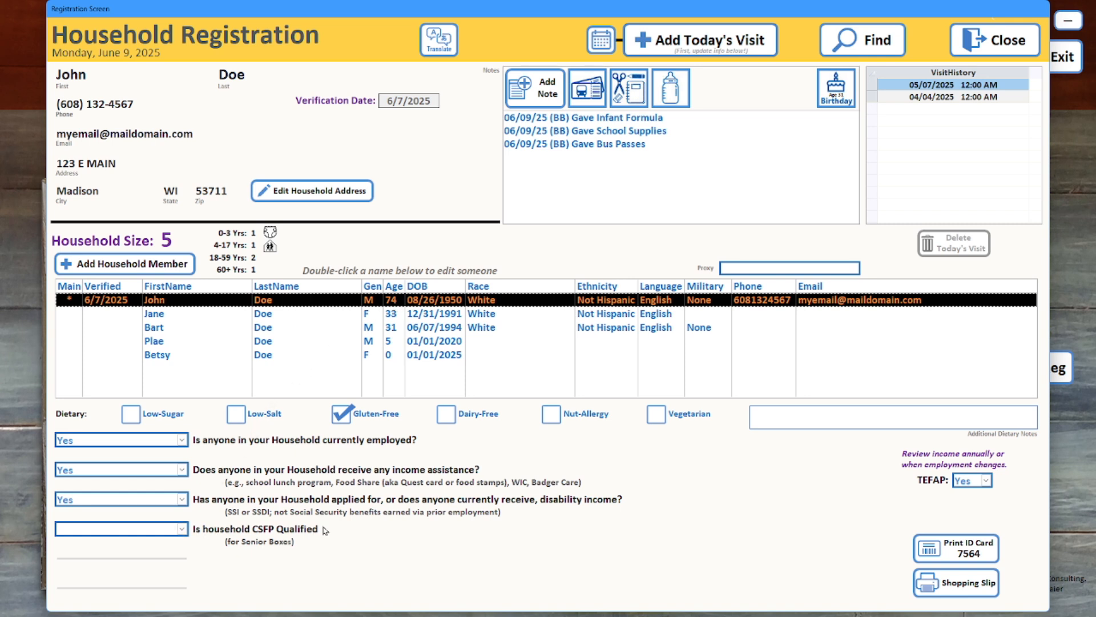
pyautogui.click(181, 529)
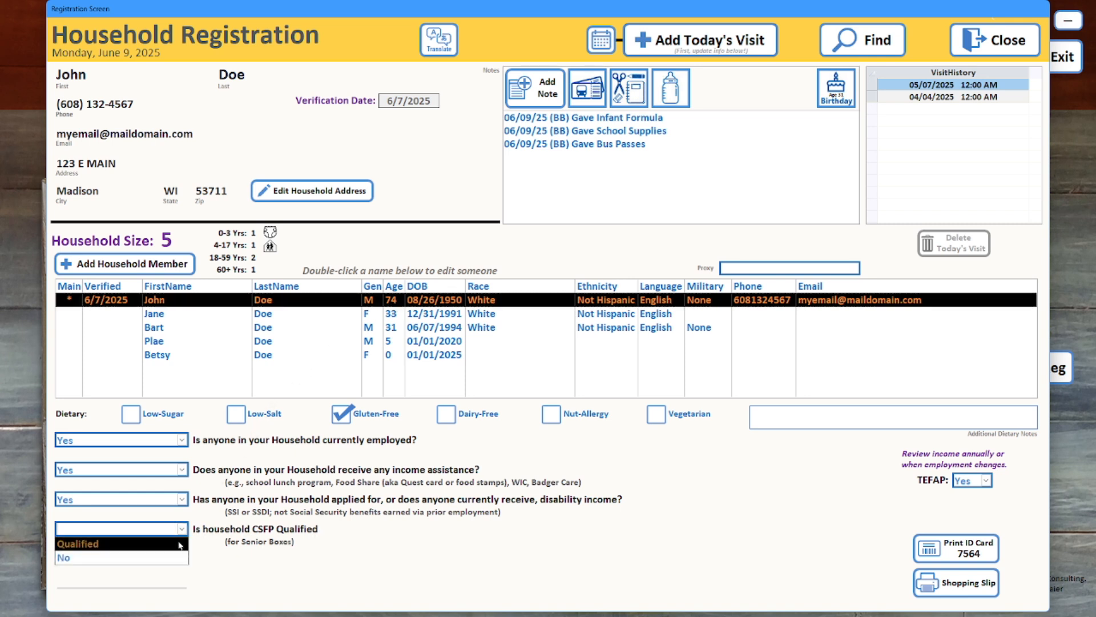
pyautogui.click(179, 544)
pyautogui.click(753, 100)
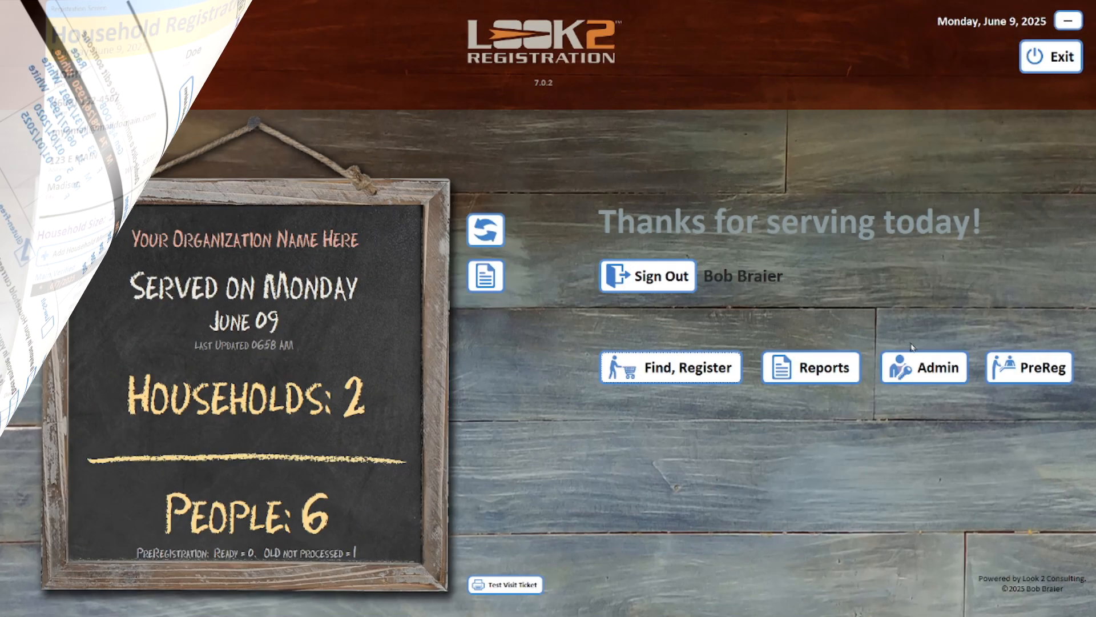
# - Search the notes in System Administration for smart note 1, "Gave Bus Passes", and view the matching household's notes
pyautogui.click(922, 365)
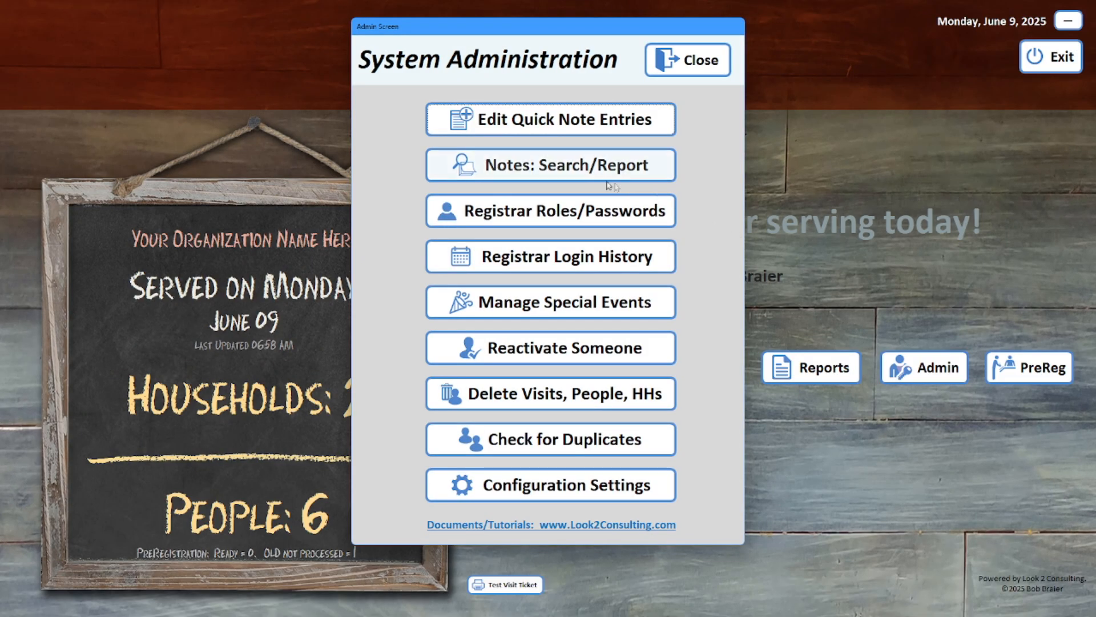
pyautogui.click(552, 175)
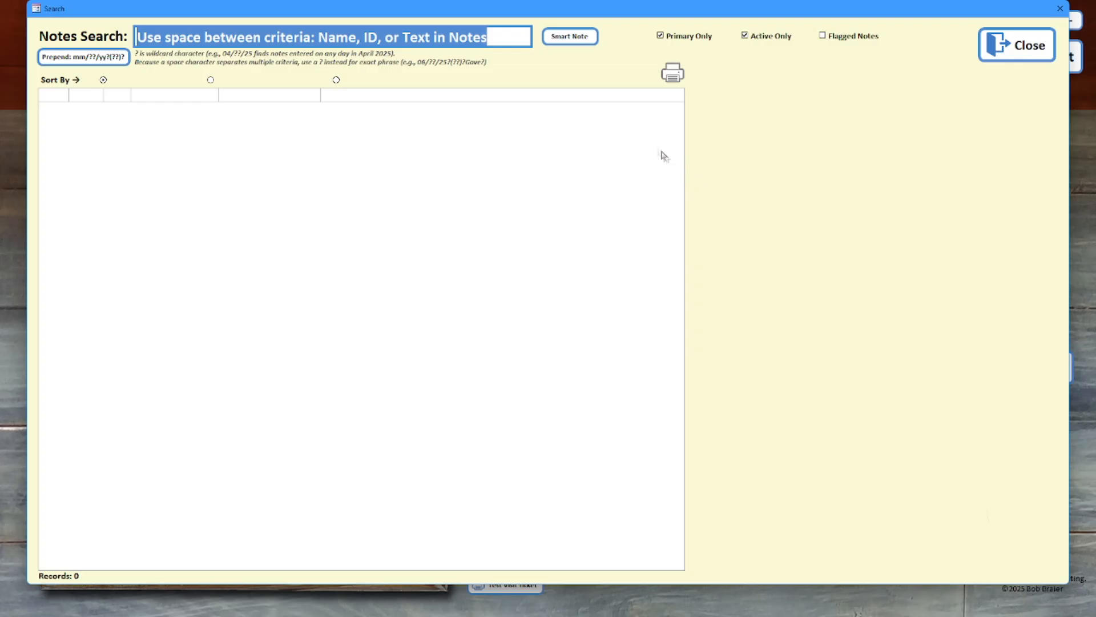
pyautogui.click(569, 44)
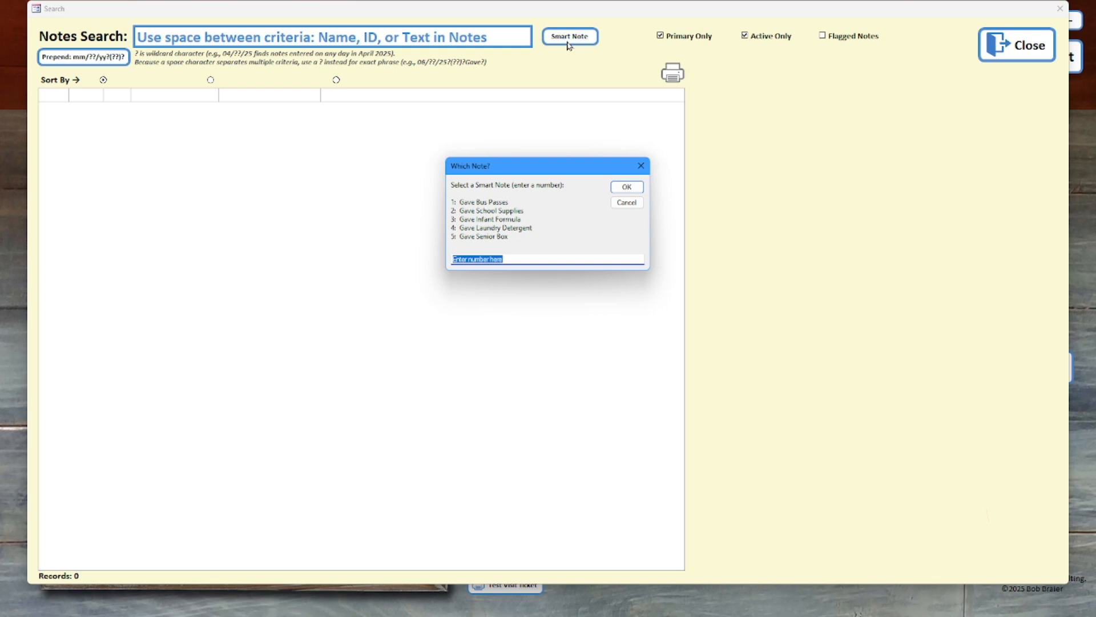
pyautogui.write('1')
pyautogui.click(627, 187)
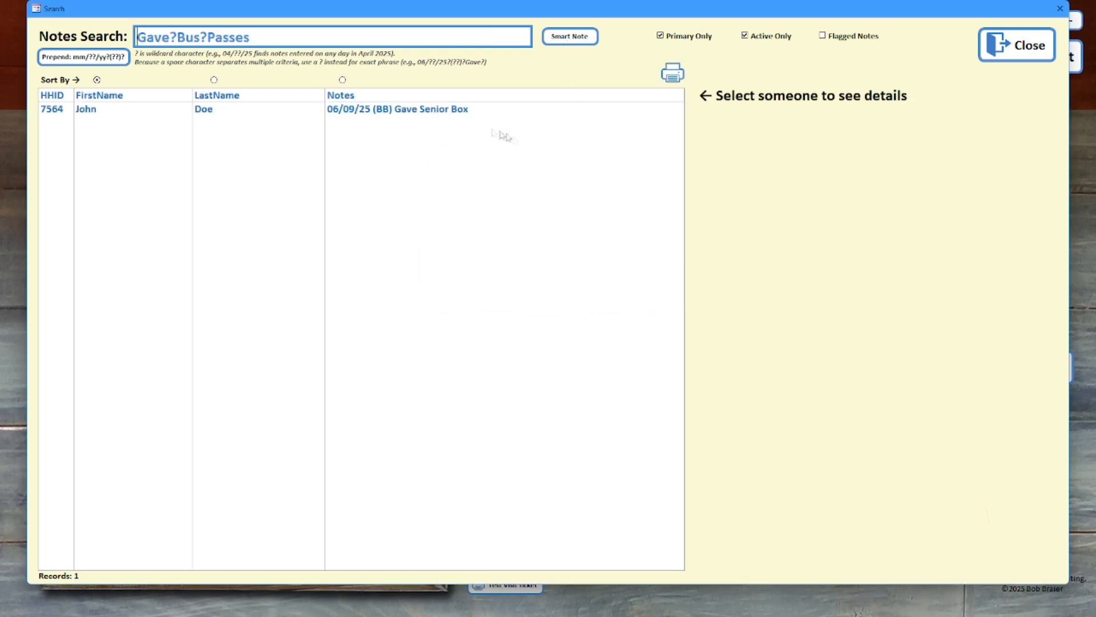
pyautogui.click(437, 114)
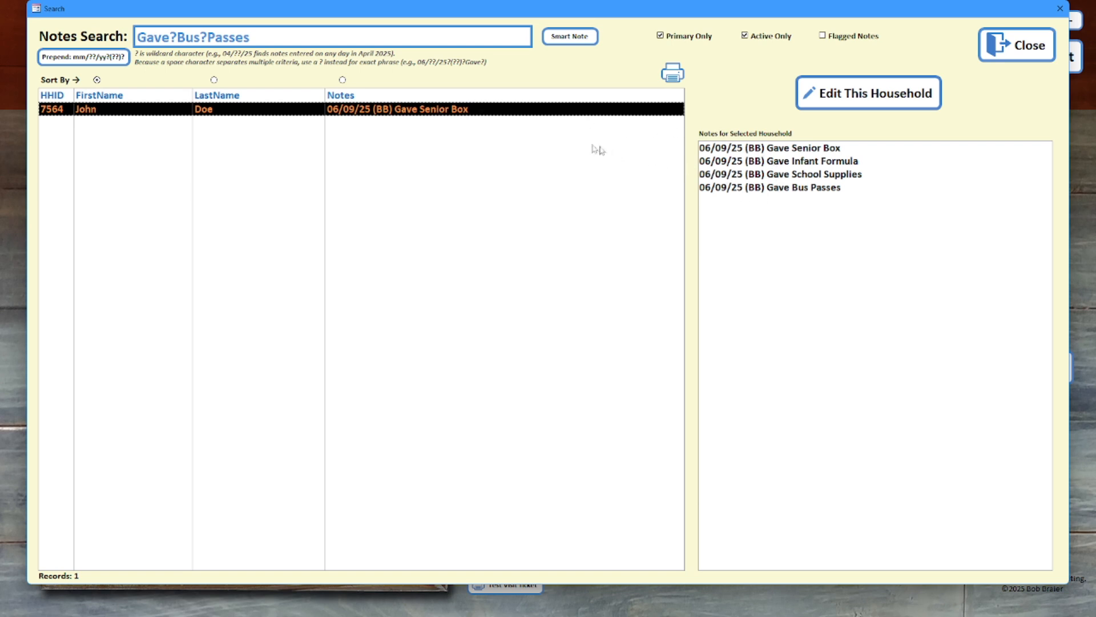
# - Prepend the date pattern to the "Gave Bus Passes" search with month 05, run it, and clear the criteria
pyautogui.click(96, 60)
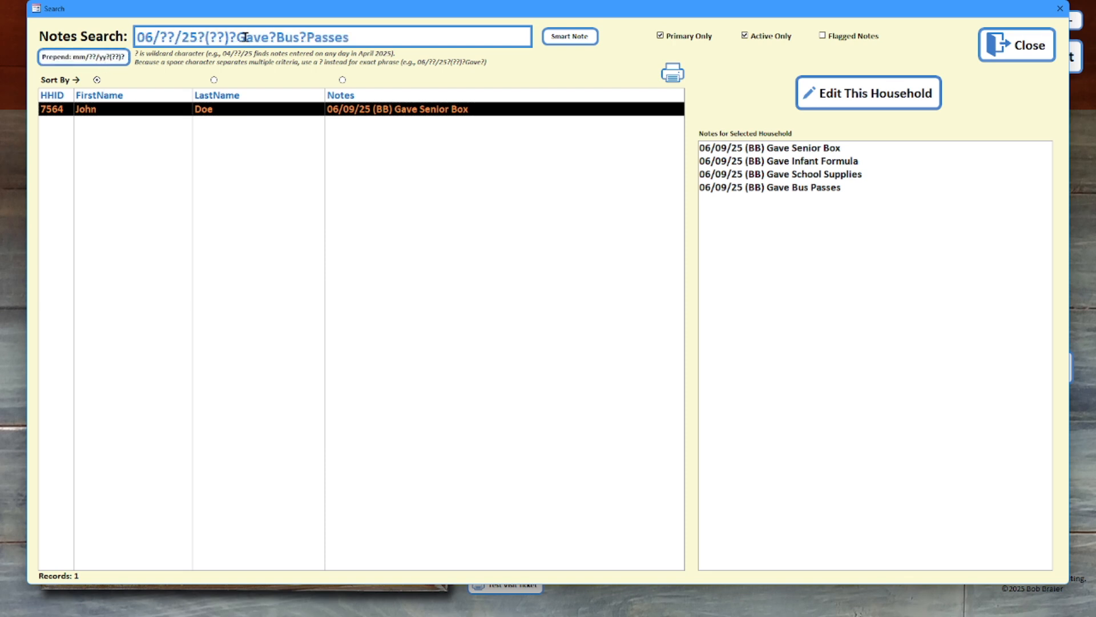
pyautogui.doubleClick(147, 38)
pyautogui.write('05')
pyautogui.press('Return')
pyautogui.press('BackSpace')
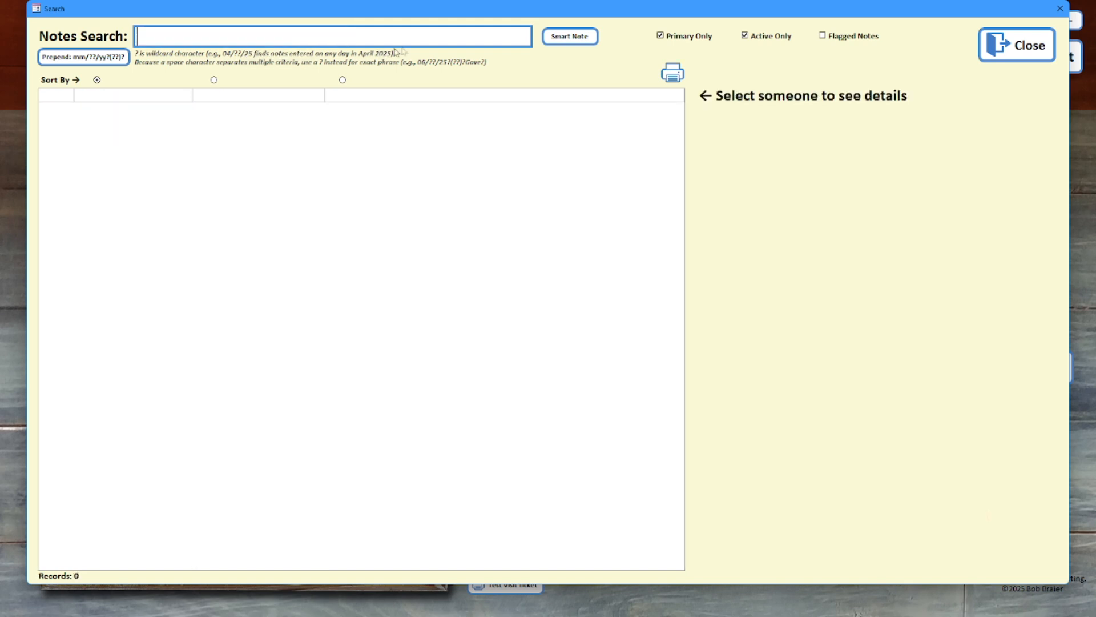
# - Search the notes for smart note 3, "Gave Infant Formula"
pyautogui.click(564, 38)
pyautogui.write('3')
pyautogui.press('Return')
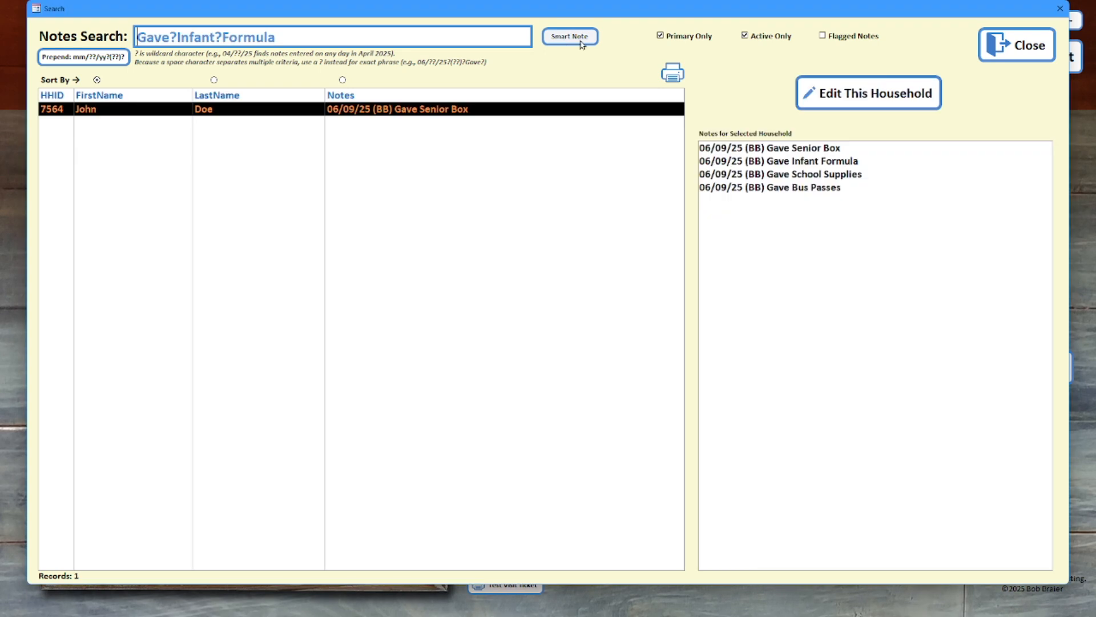
# - Create the notes search results report with 4 rows for notes and bring up its export options
pyautogui.click(679, 76)
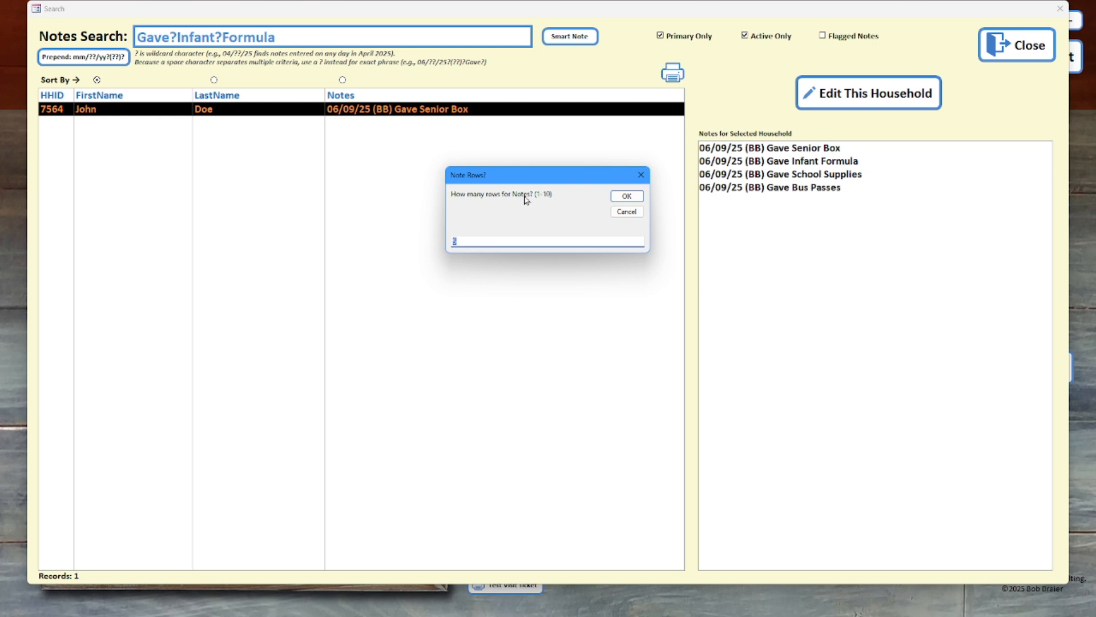
pyautogui.write('4')
pyautogui.press('Return')
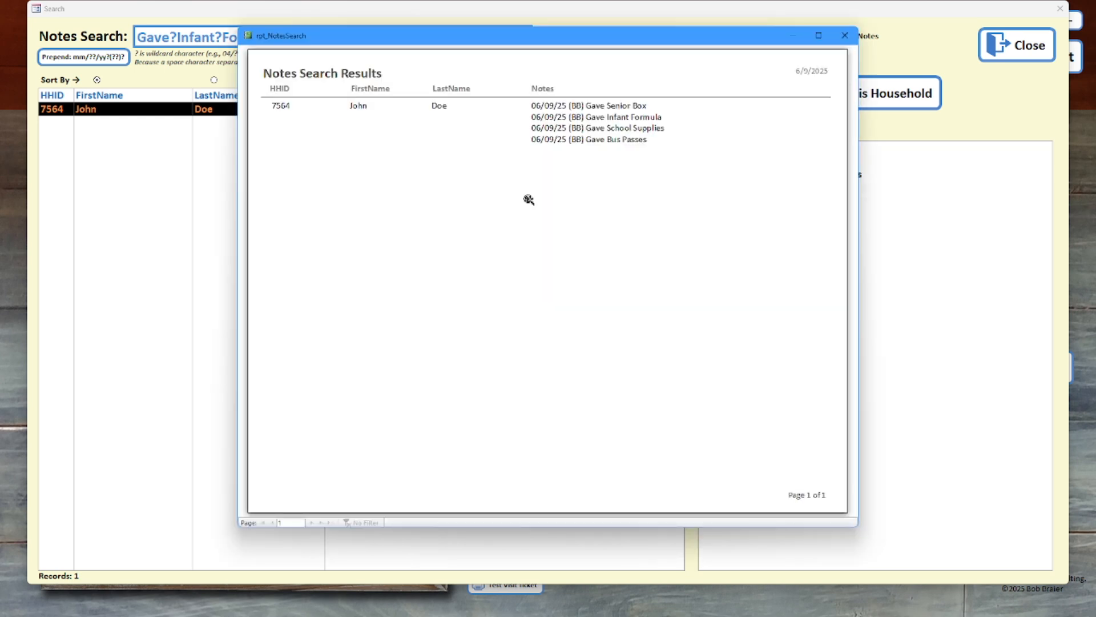
pyautogui.rightClick(522, 201)
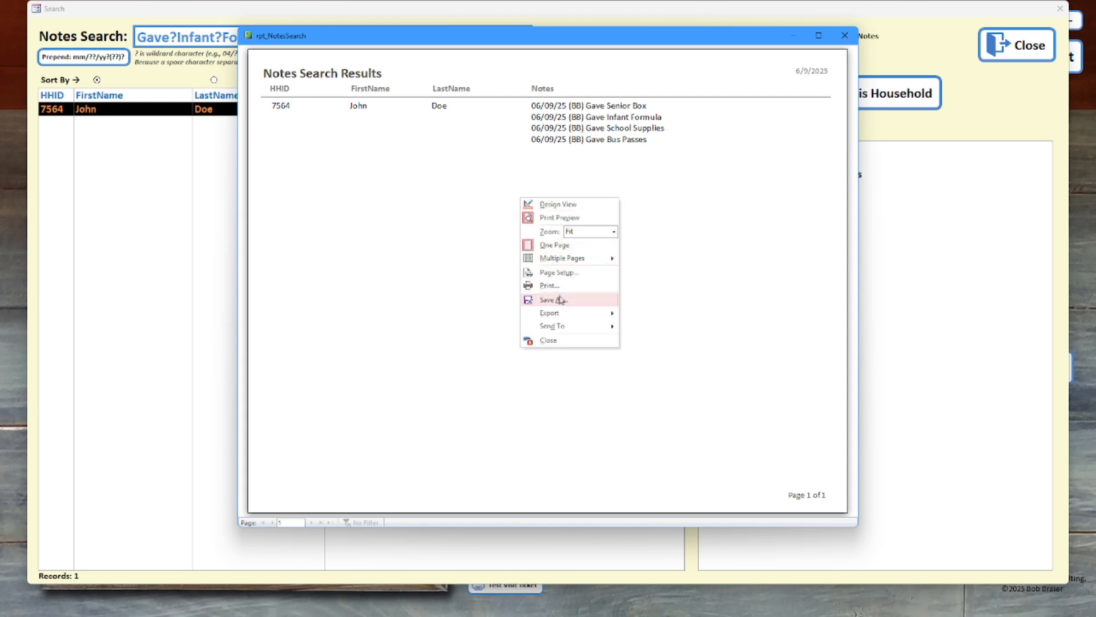
pyautogui.moveTo(565, 318)
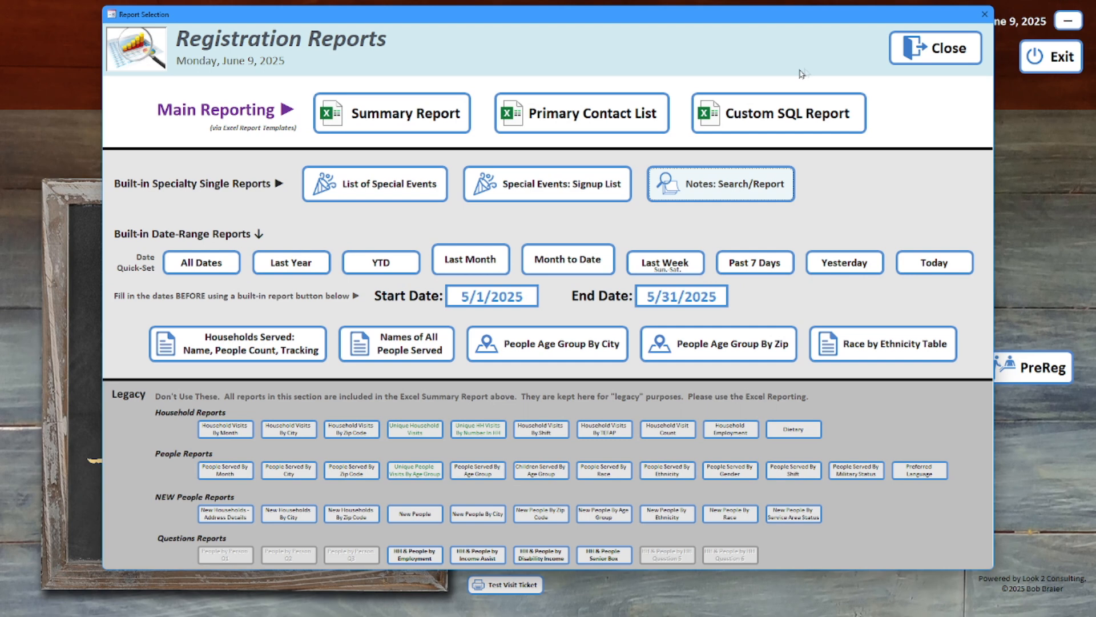
# - Open the Custom SQL Report workbook in Excel and load the "Notes: Turkey" example followed by "Notes: Bday Gift"
pyautogui.click(762, 109)
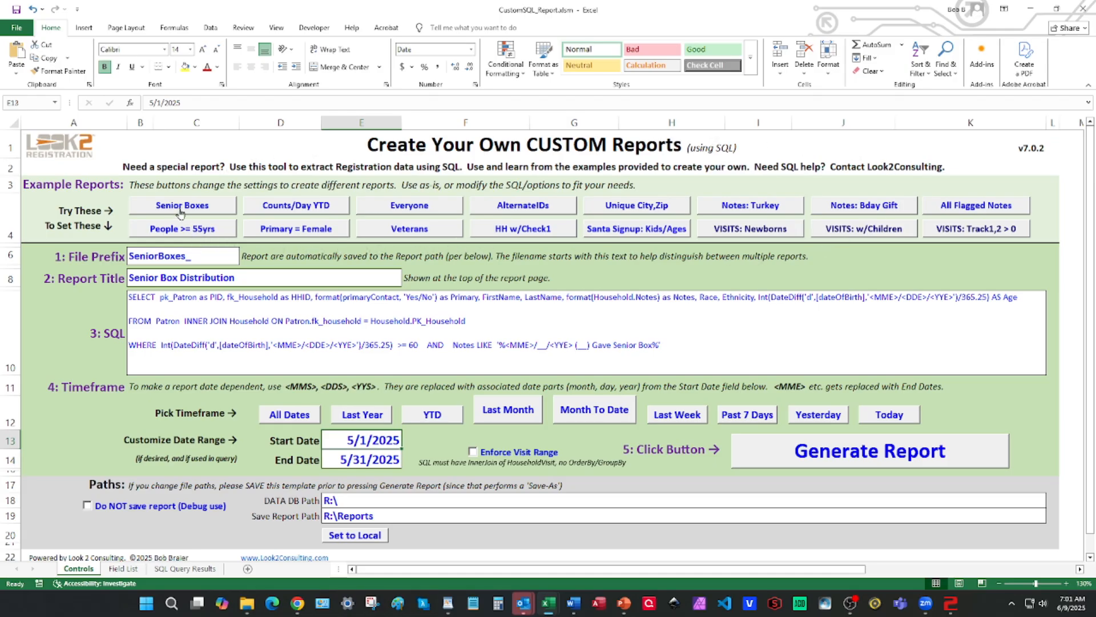
pyautogui.click(771, 209)
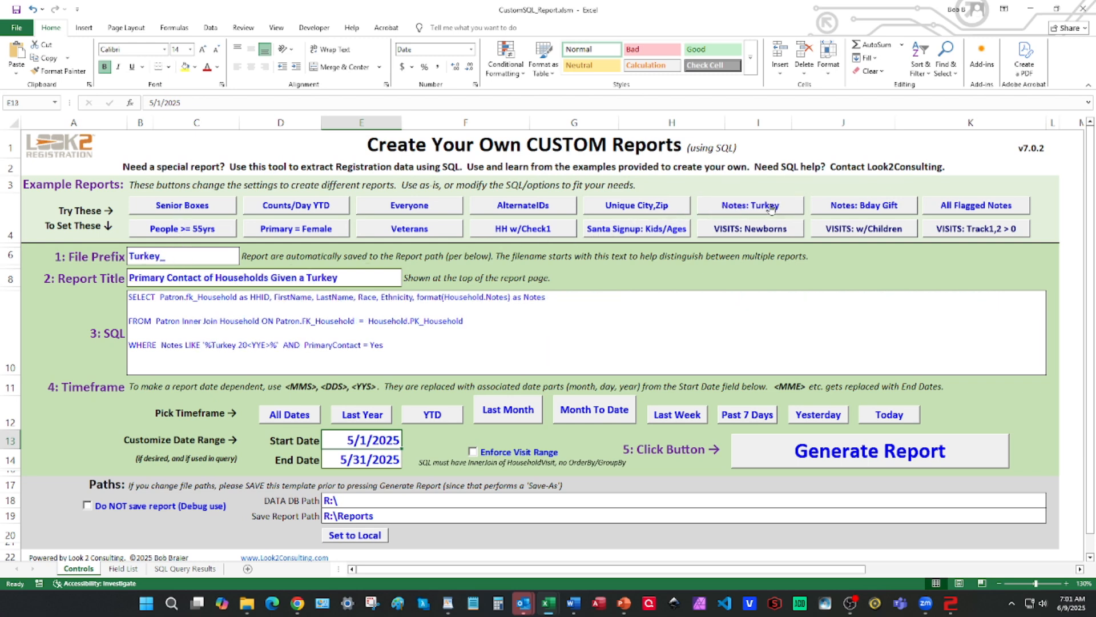
pyautogui.click(856, 210)
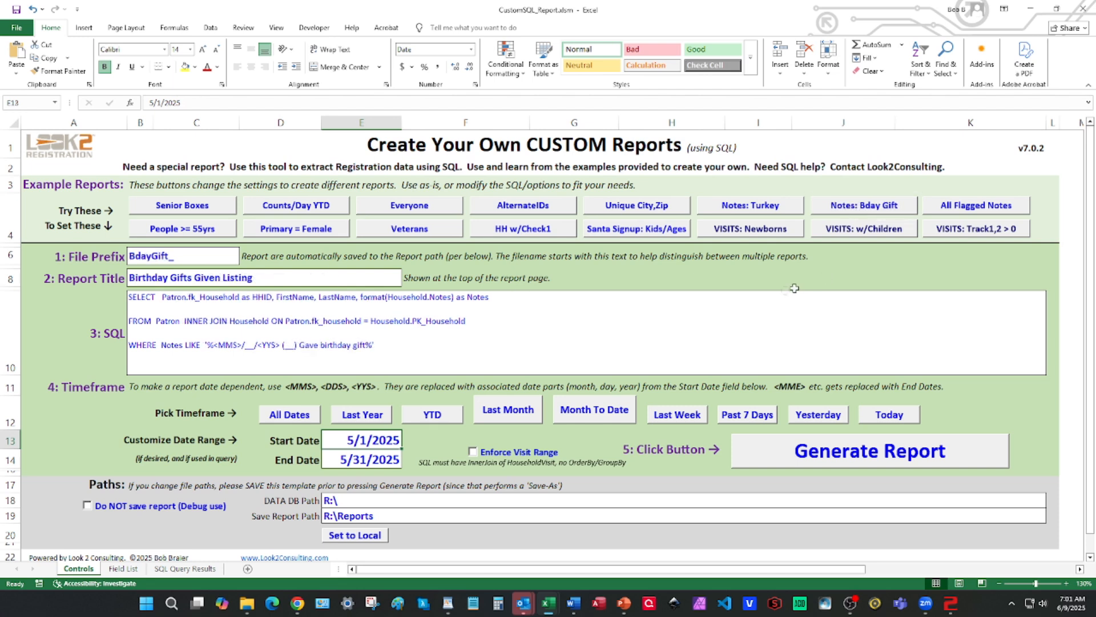
# - Change the note text in the SQL WHERE clause to "Gave Bus", keeping the trailing wildcard
pyautogui.doubleClick(321, 350)
pyautogui.moveTo(296, 345); pyautogui.dragTo(365, 345)
pyautogui.write('Gave Bus')
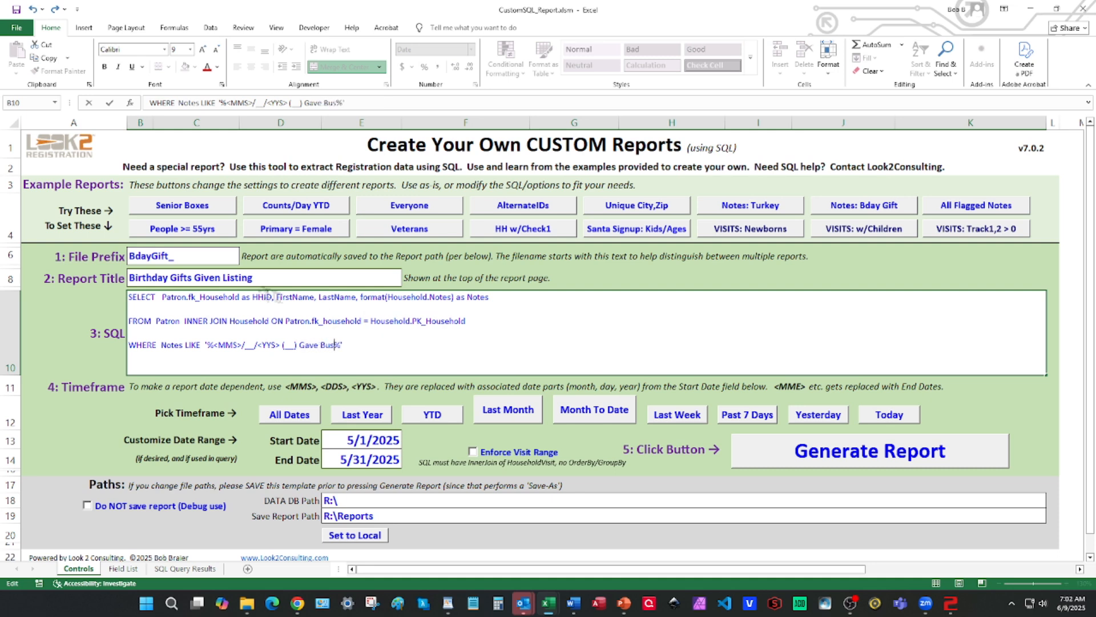
# - Set the report's file prefix to "BusPasses_"
pyautogui.click(164, 253)
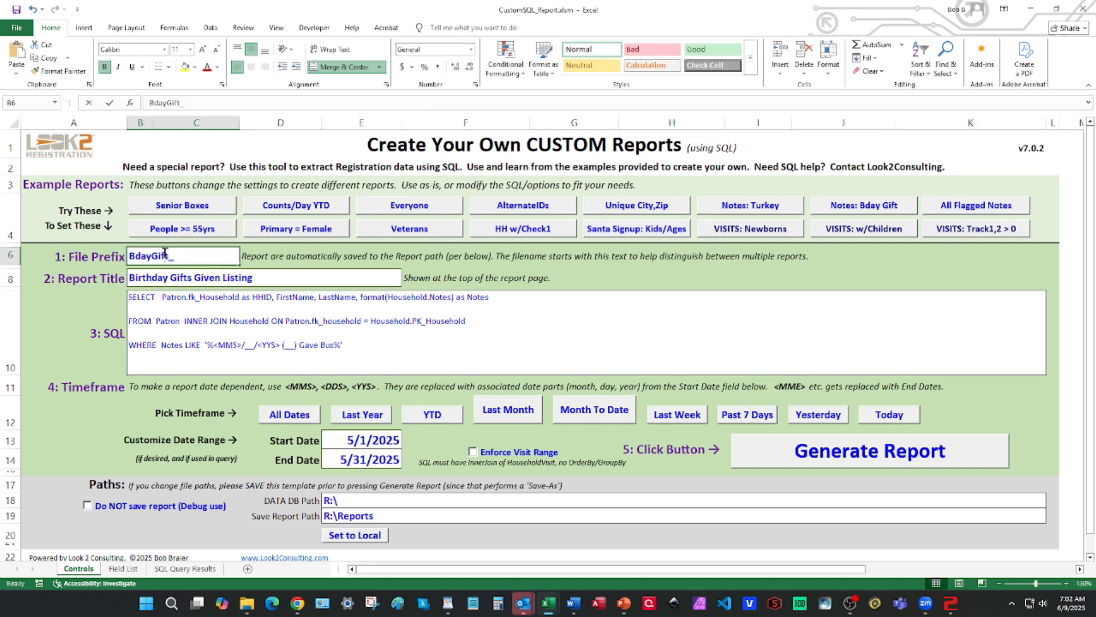
pyautogui.doubleClick(164, 254)
pyautogui.write('BusPasses_')
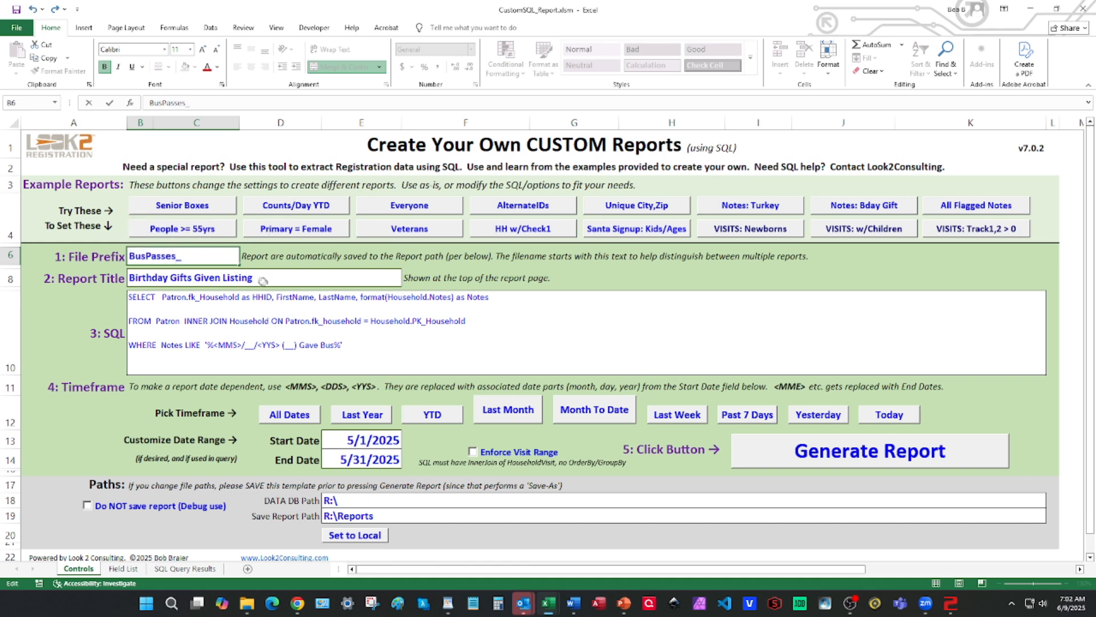
# - Change the report title to "Buss Passes Given Listing" and generate the report
pyautogui.doubleClick(217, 277)
pyautogui.moveTo(188, 278); pyautogui.dragTo(104, 268)
pyautogui.write('Buss Passe')
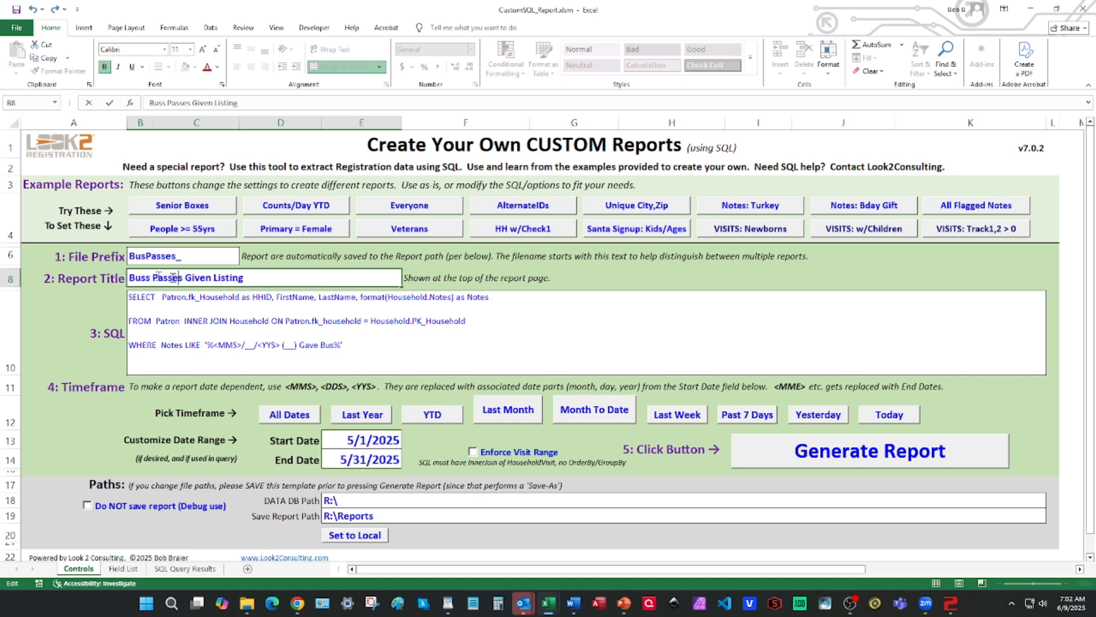
pyautogui.click(842, 452)
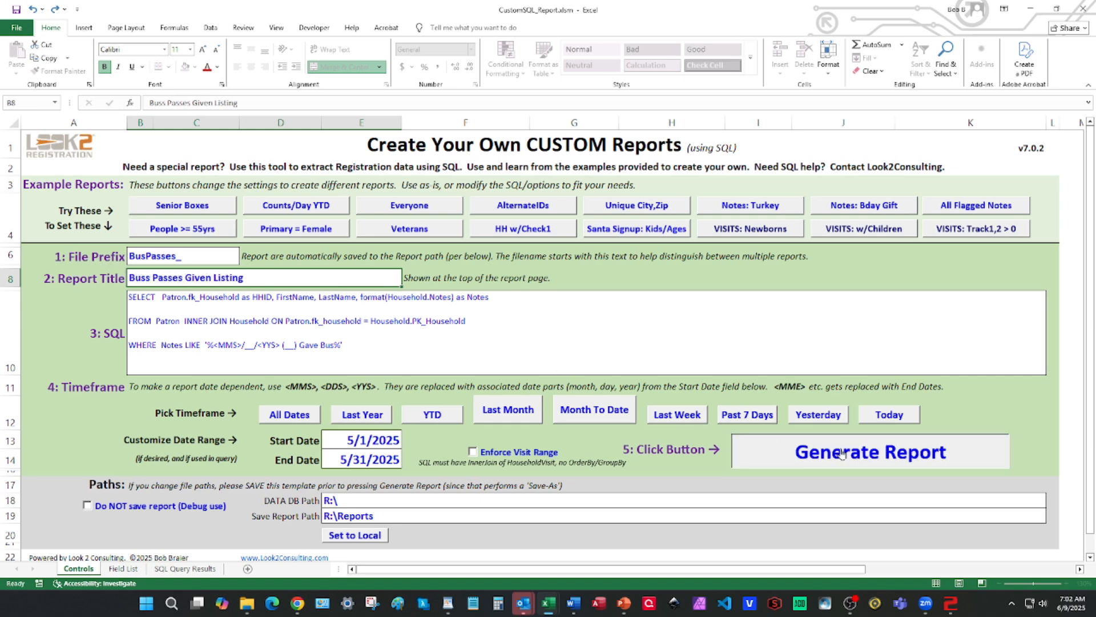